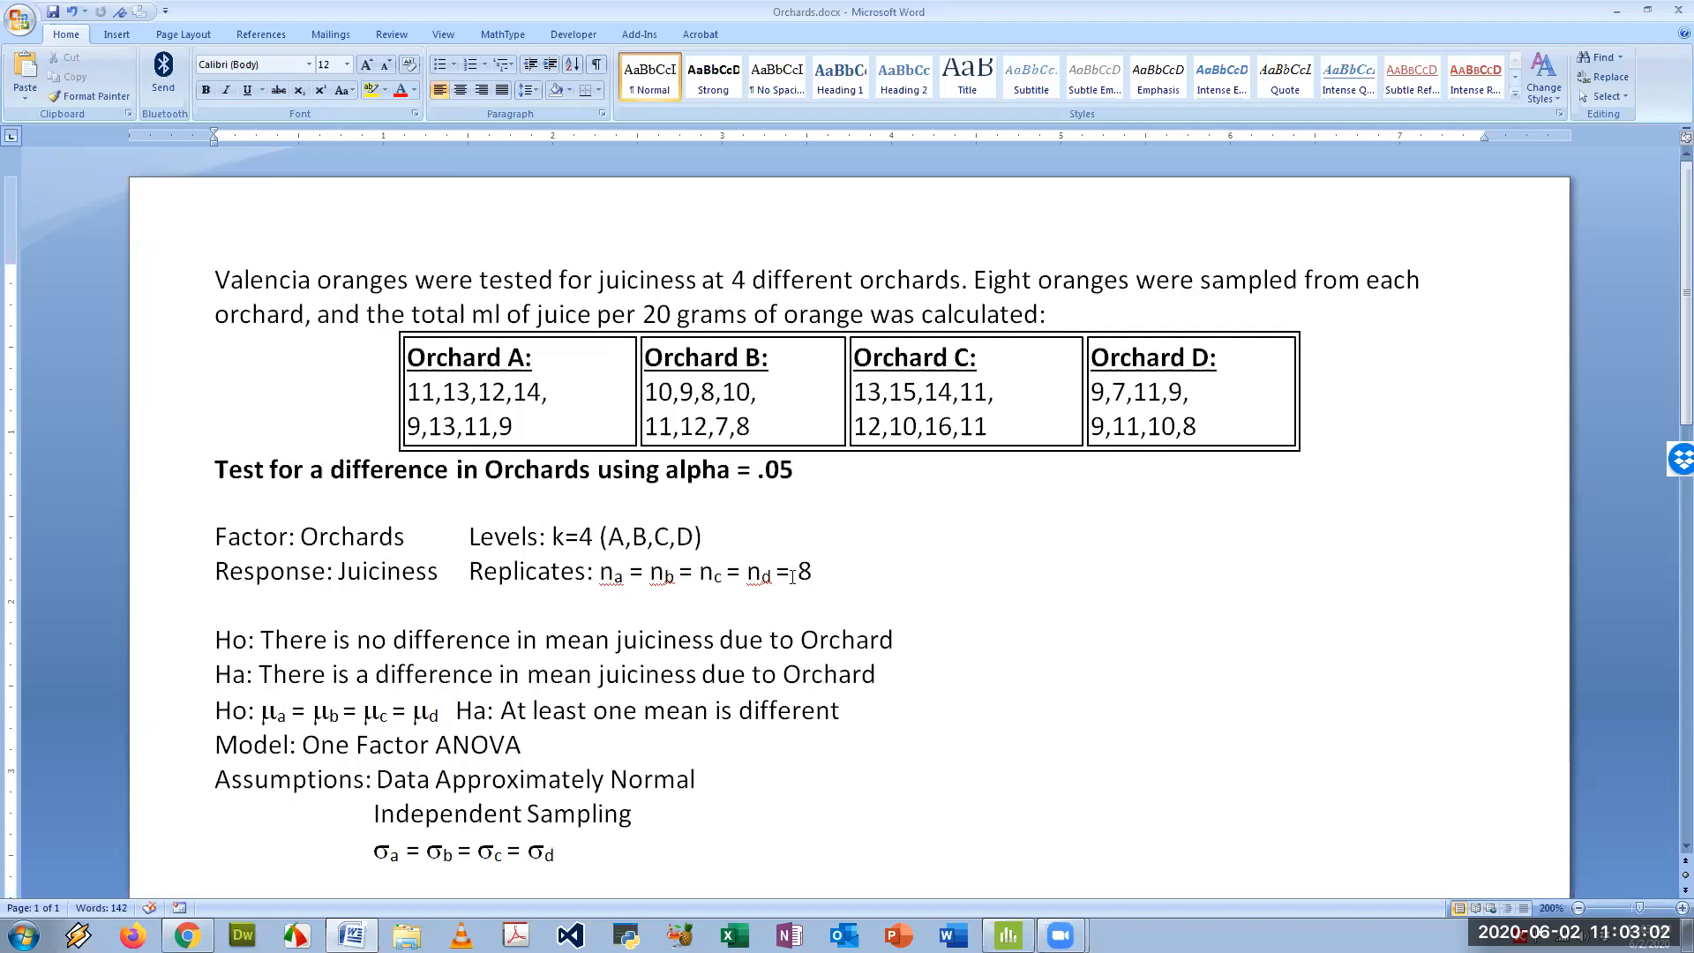
- Add the total sample size "n=32" at the end of the Replicates line
left_click(819, 572)
type("n=32")
scroll(435, 622, "down", 1)
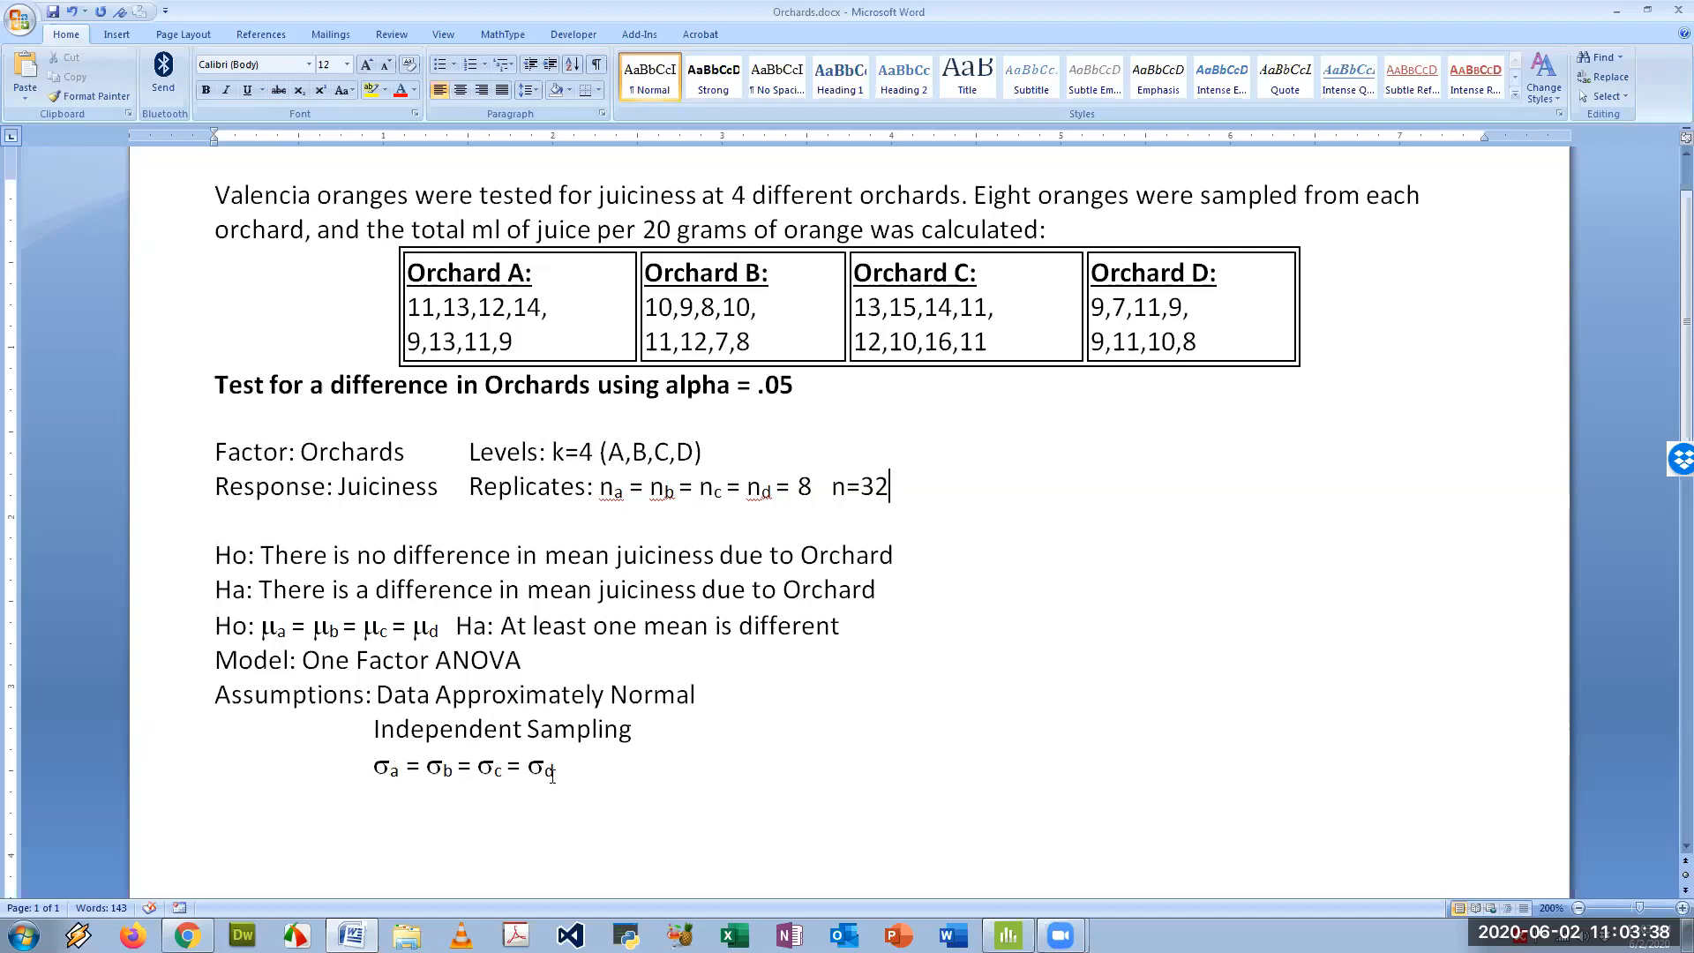
scroll(609, 723, "down", 1)
scroll(609, 724, "up", 1)
- Switch to Minitab and review the data in the Juciness and Orchard worksheet columns
left_click(1009, 935)
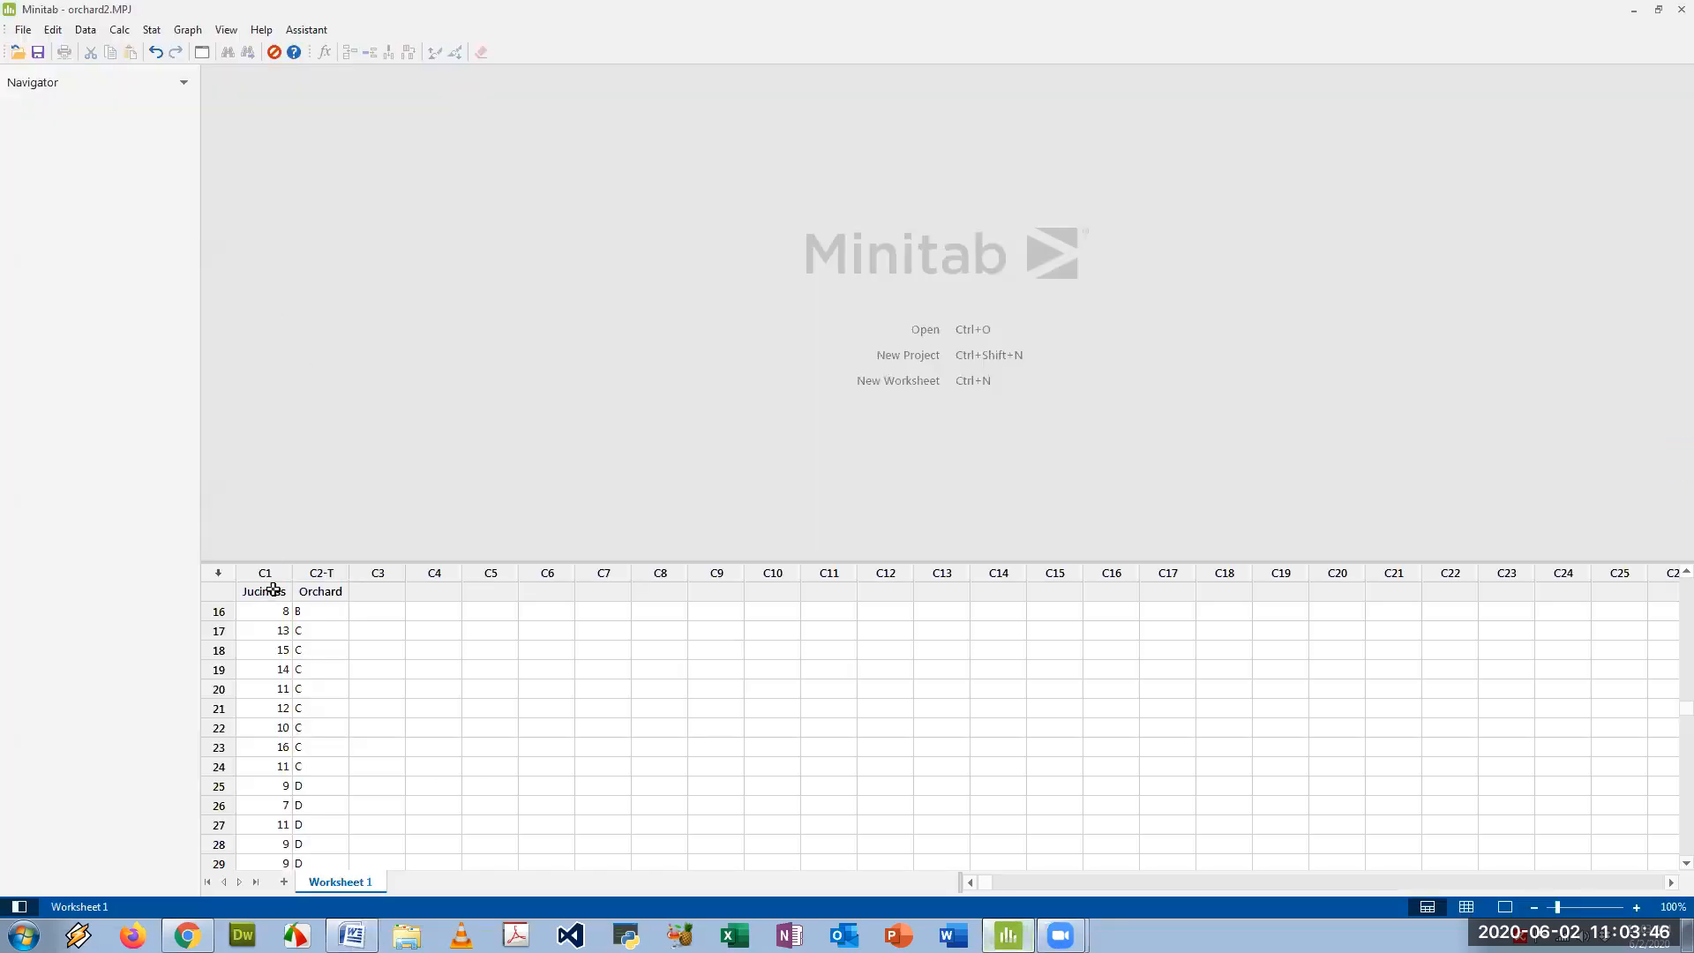
left_click(278, 630)
scroll(278, 630, "up", 3)
scroll(276, 629, "up", 4)
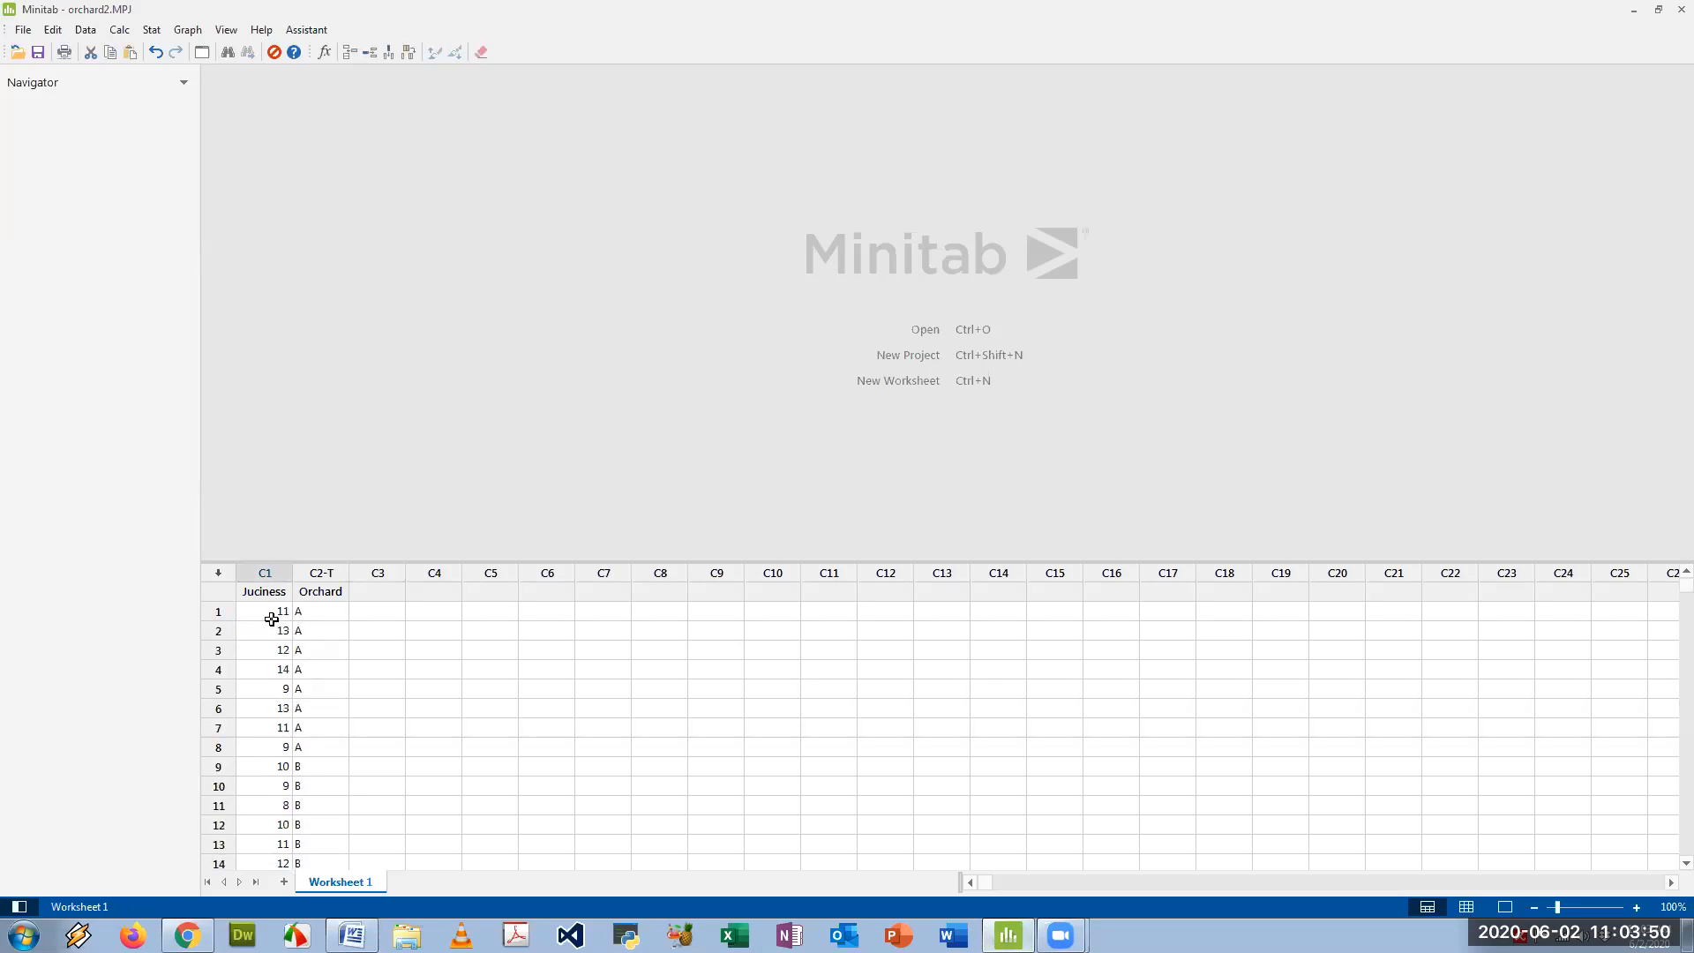
left_click(273, 611)
left_click(310, 612)
scroll(336, 632, "down", 4)
scroll(337, 637, "up", 4)
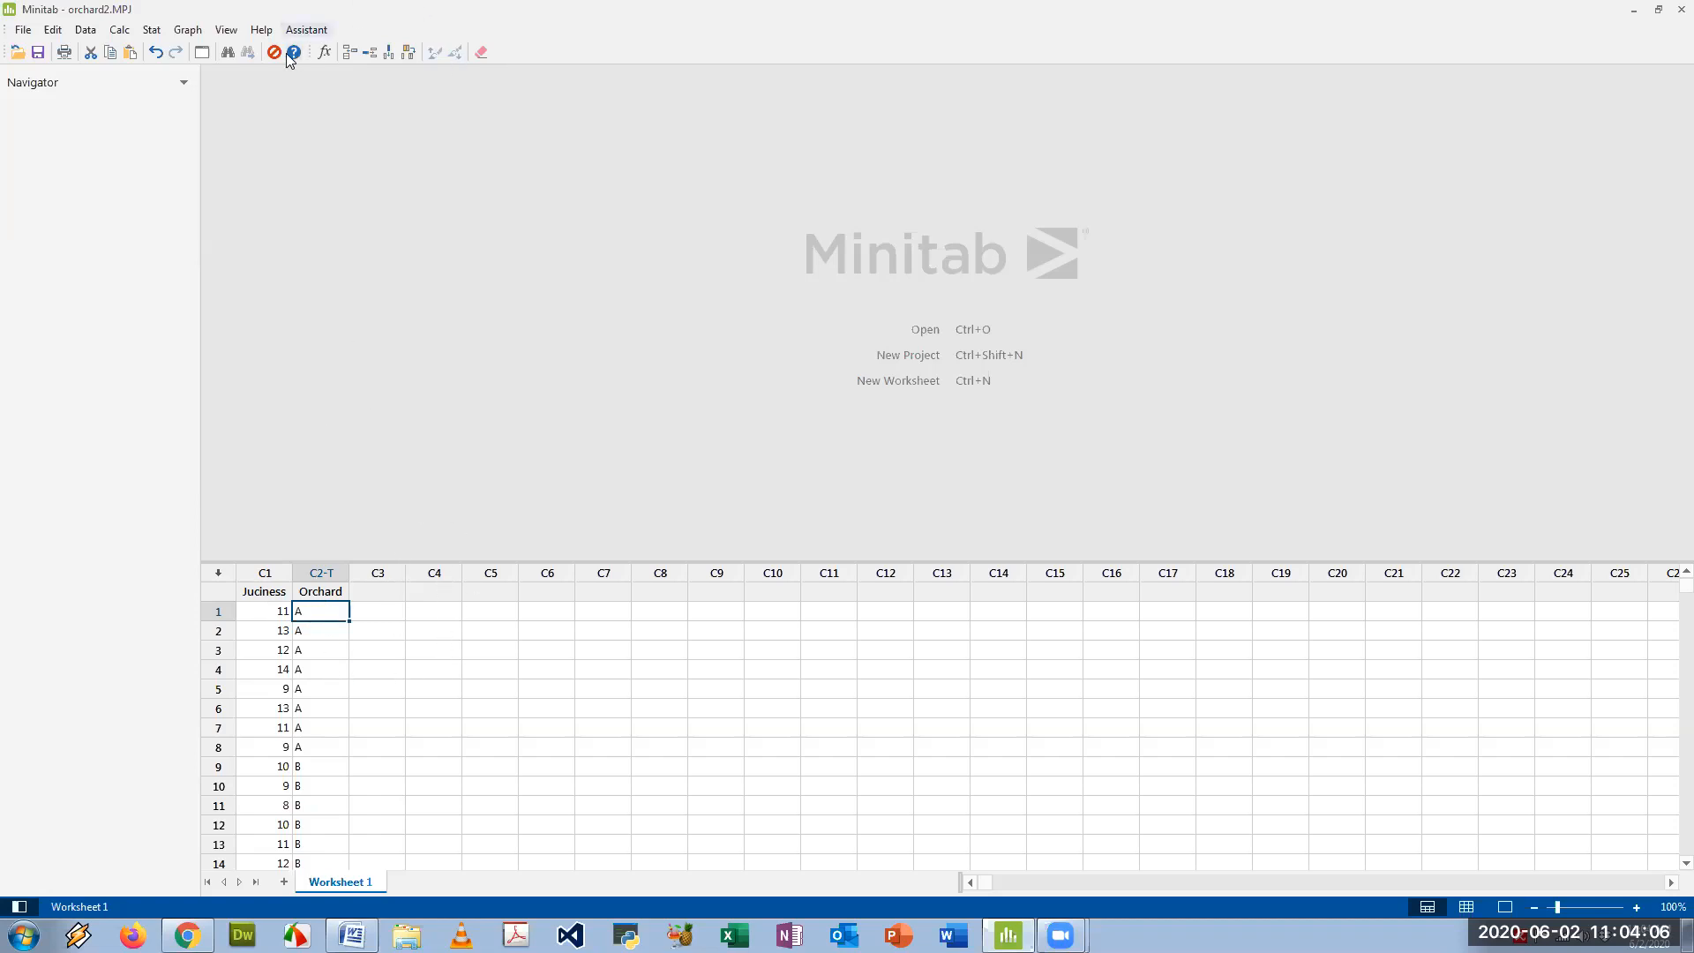
- Run a one-way ANOVA with response Juciness and factor Orchard, with all response data in one column
left_click(151, 30)
mouse_move(190, 89)
left_click(352, 90)
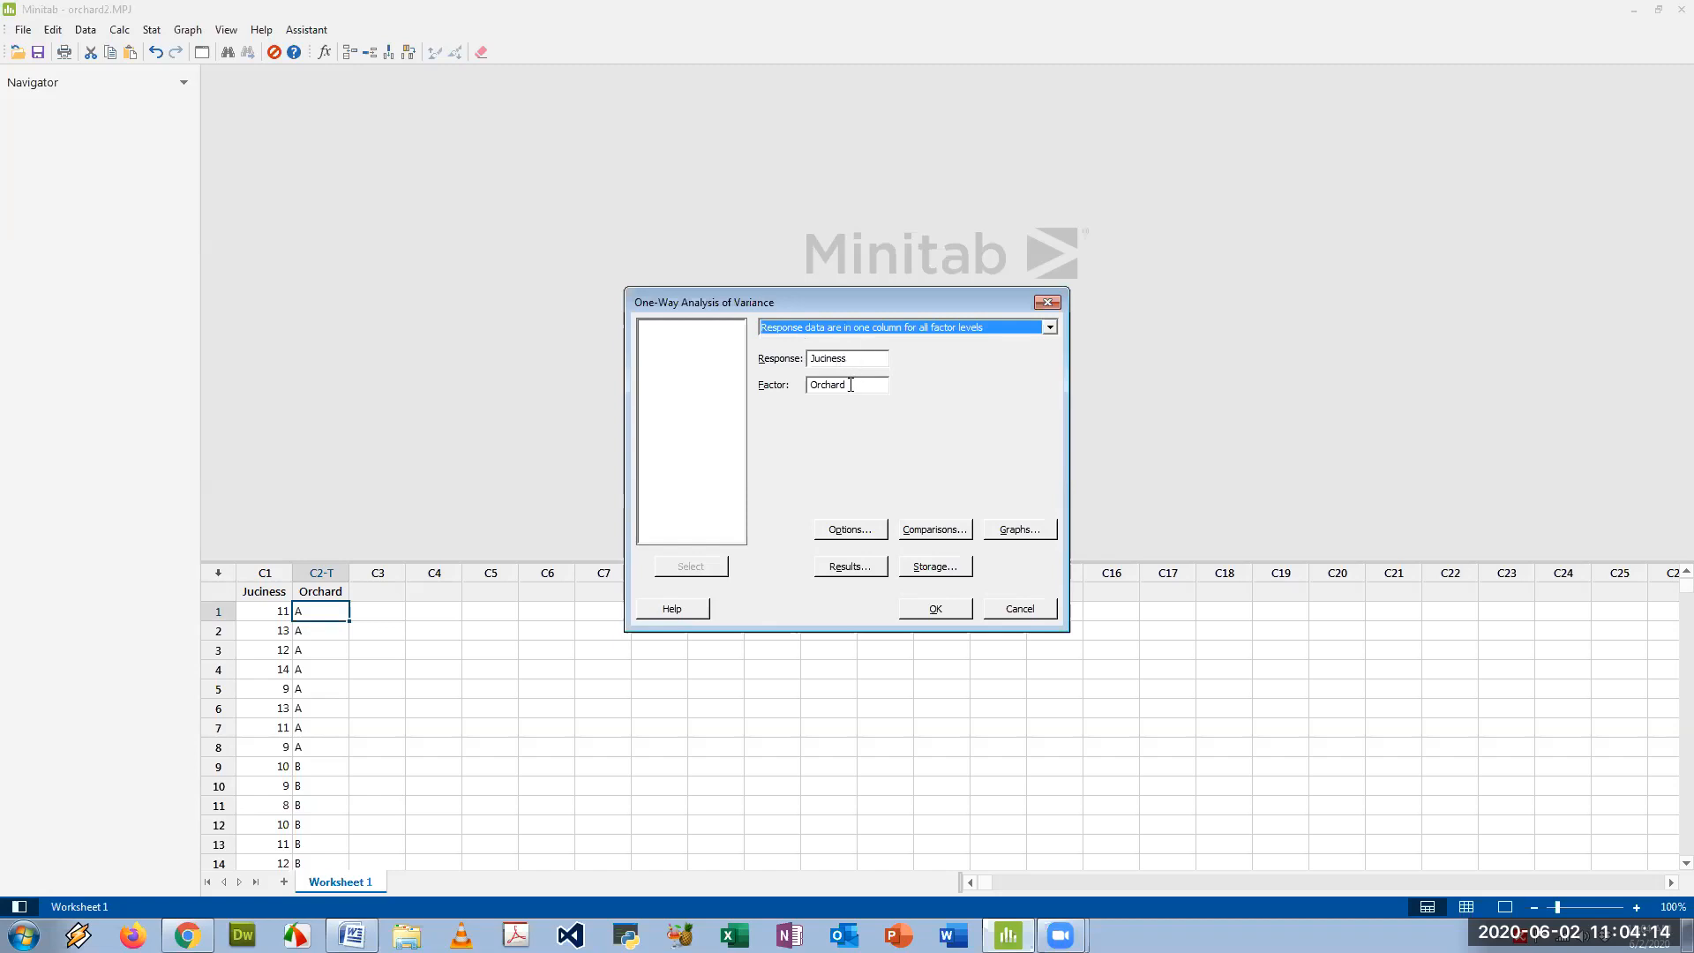
left_click(851, 385)
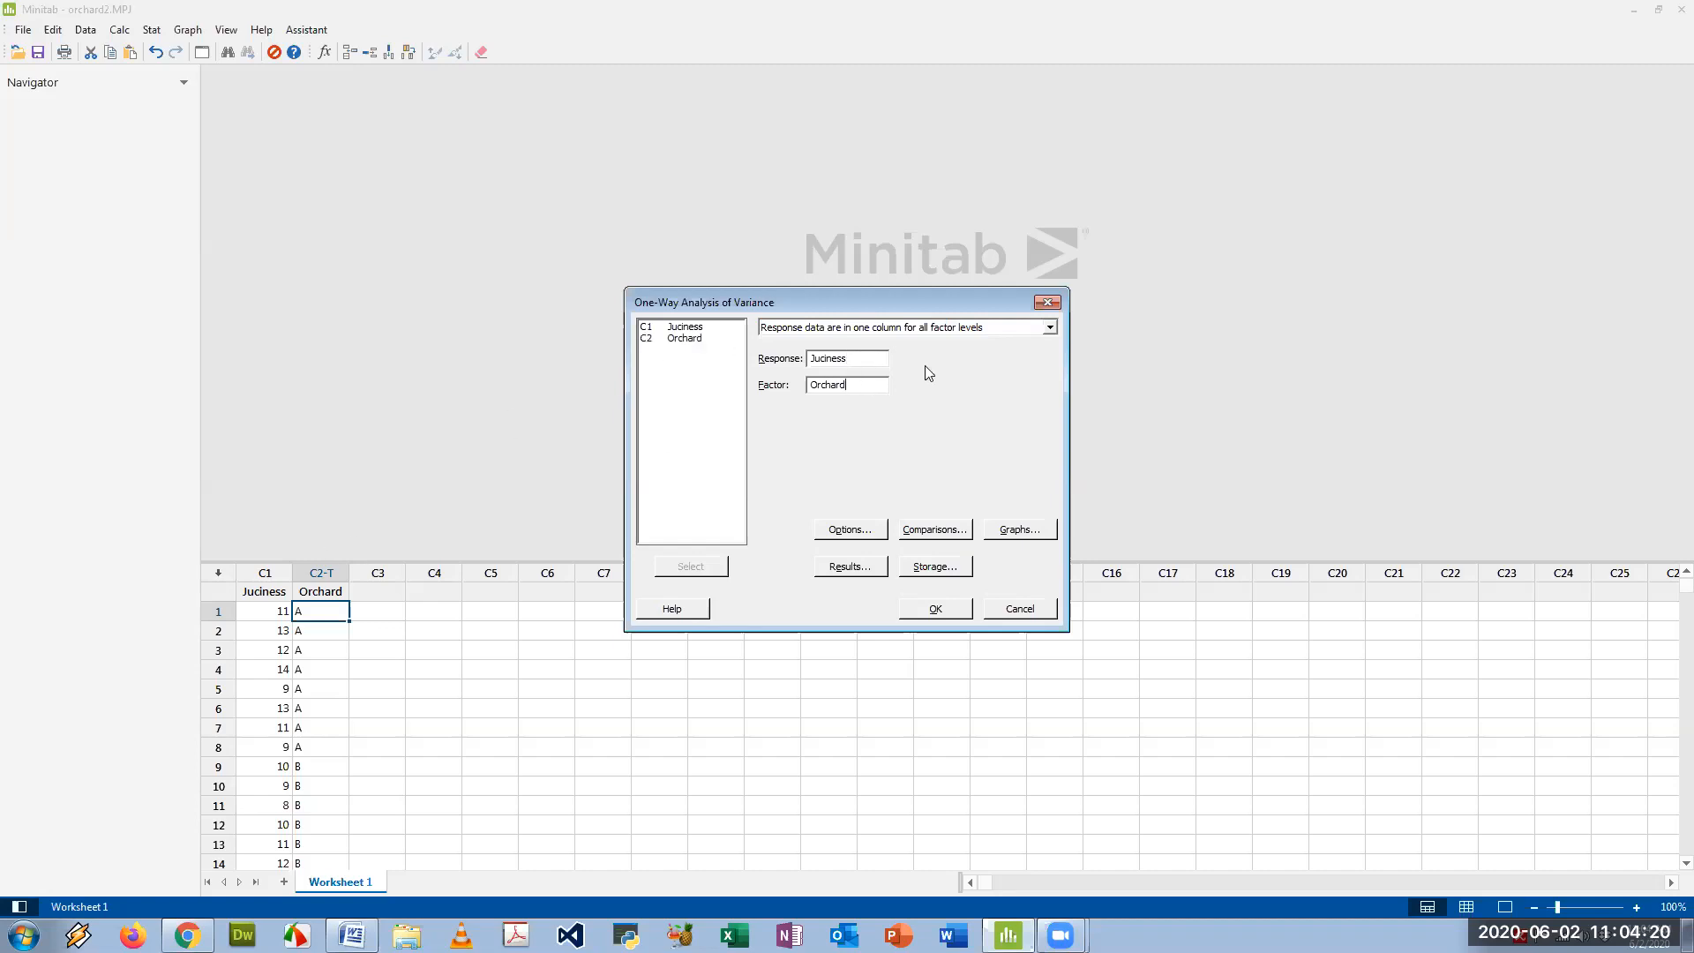
left_click(1050, 327)
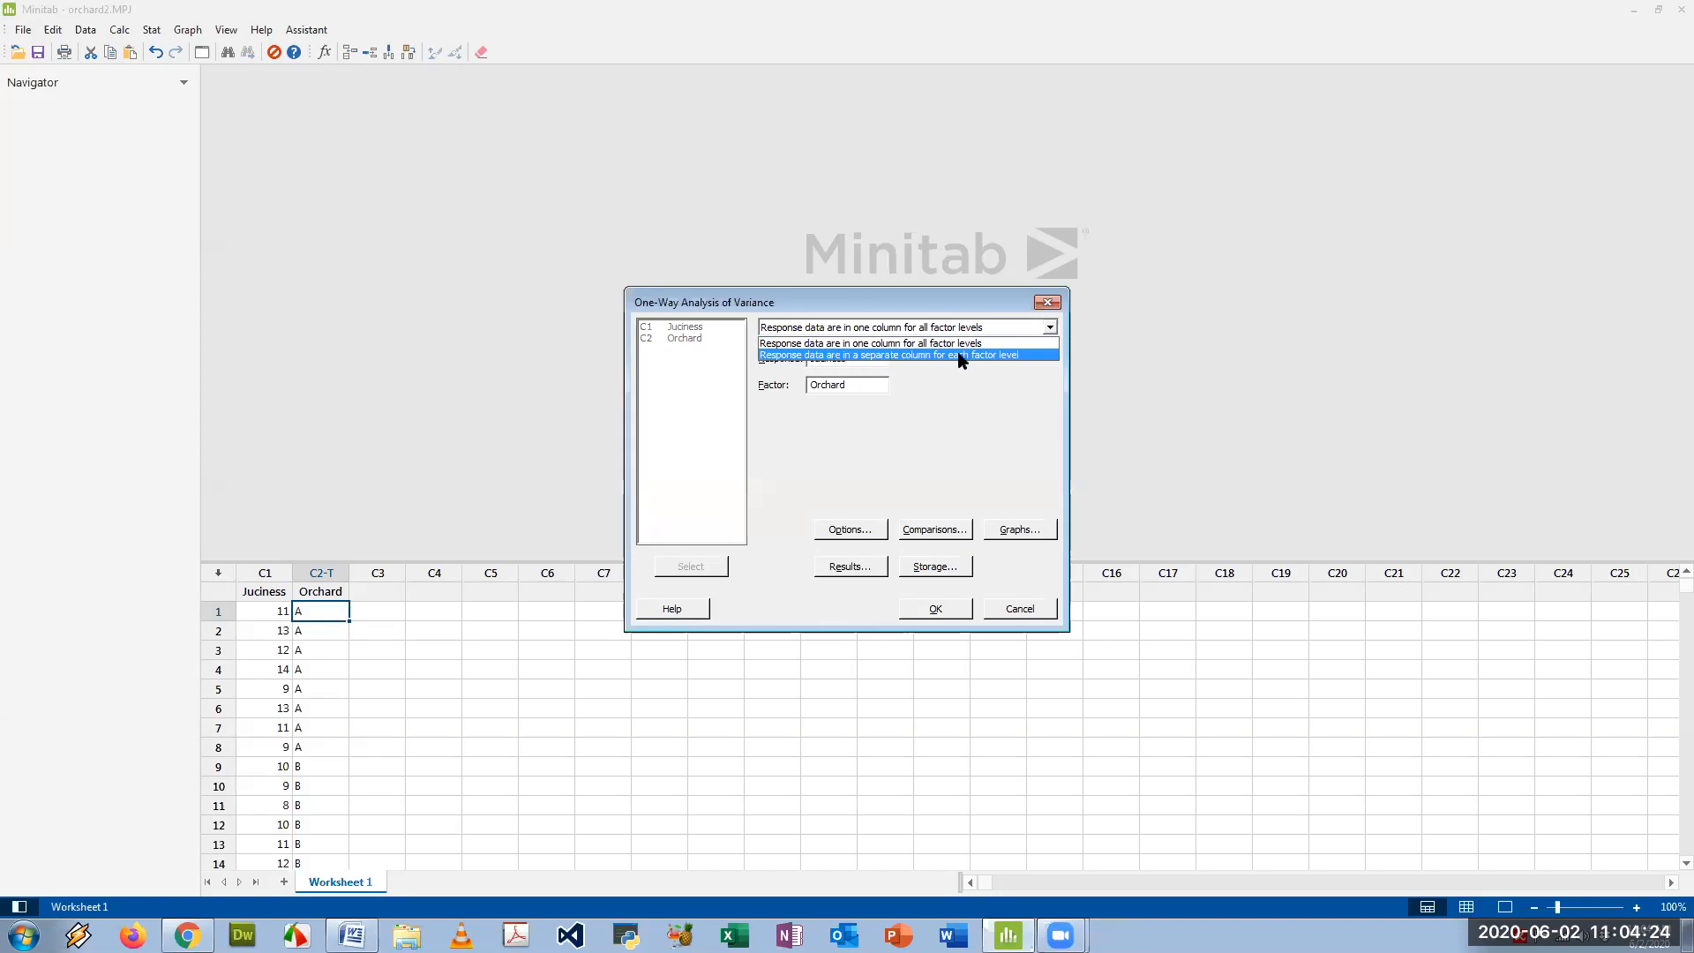
left_click(1010, 380)
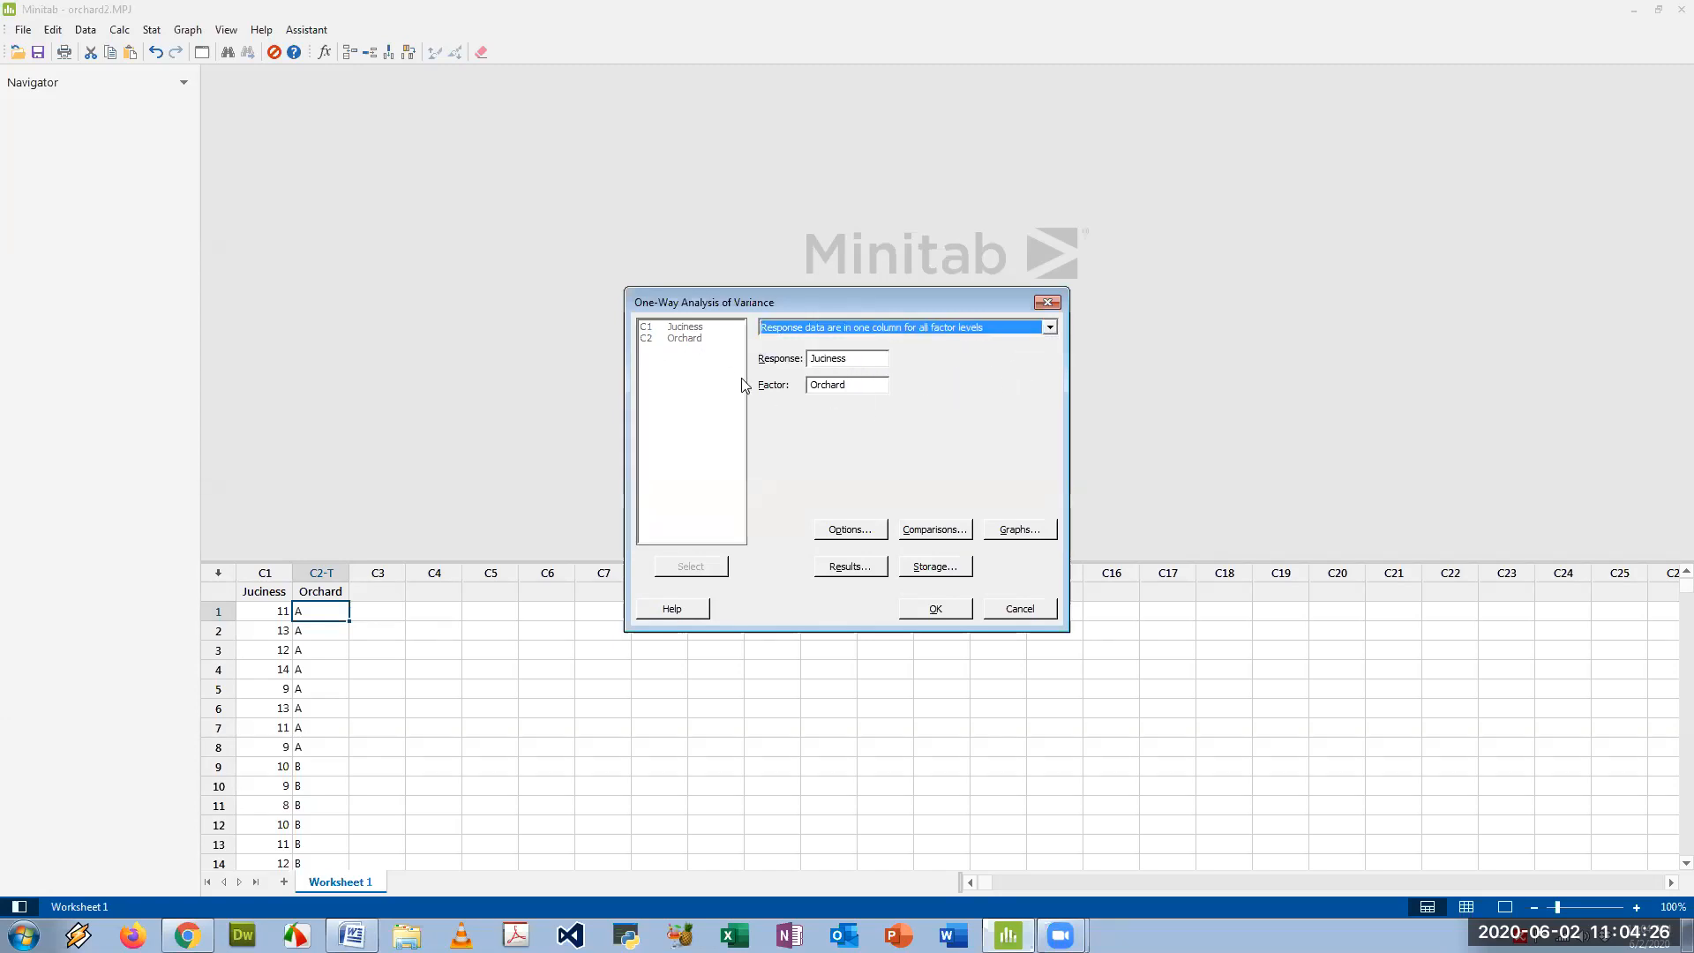
left_click(935, 610)
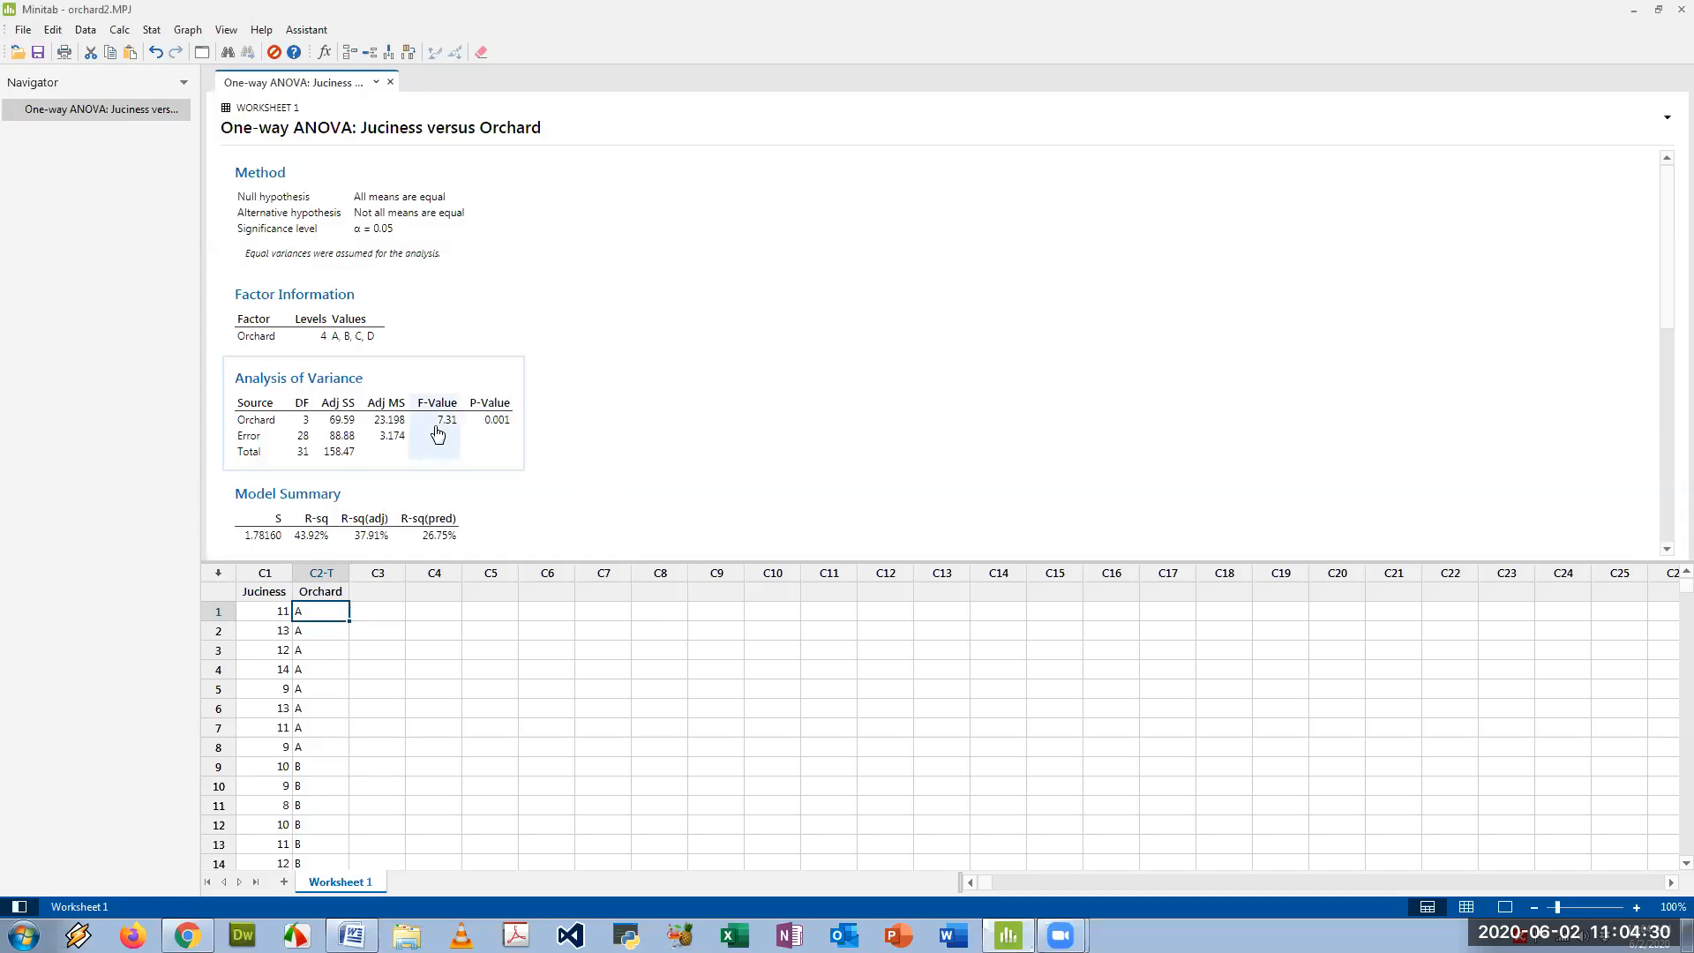
- Copy the Analysis of Variance table as a picture and paste it below the assumptions in the Word document
left_click(499, 381)
left_click(542, 371)
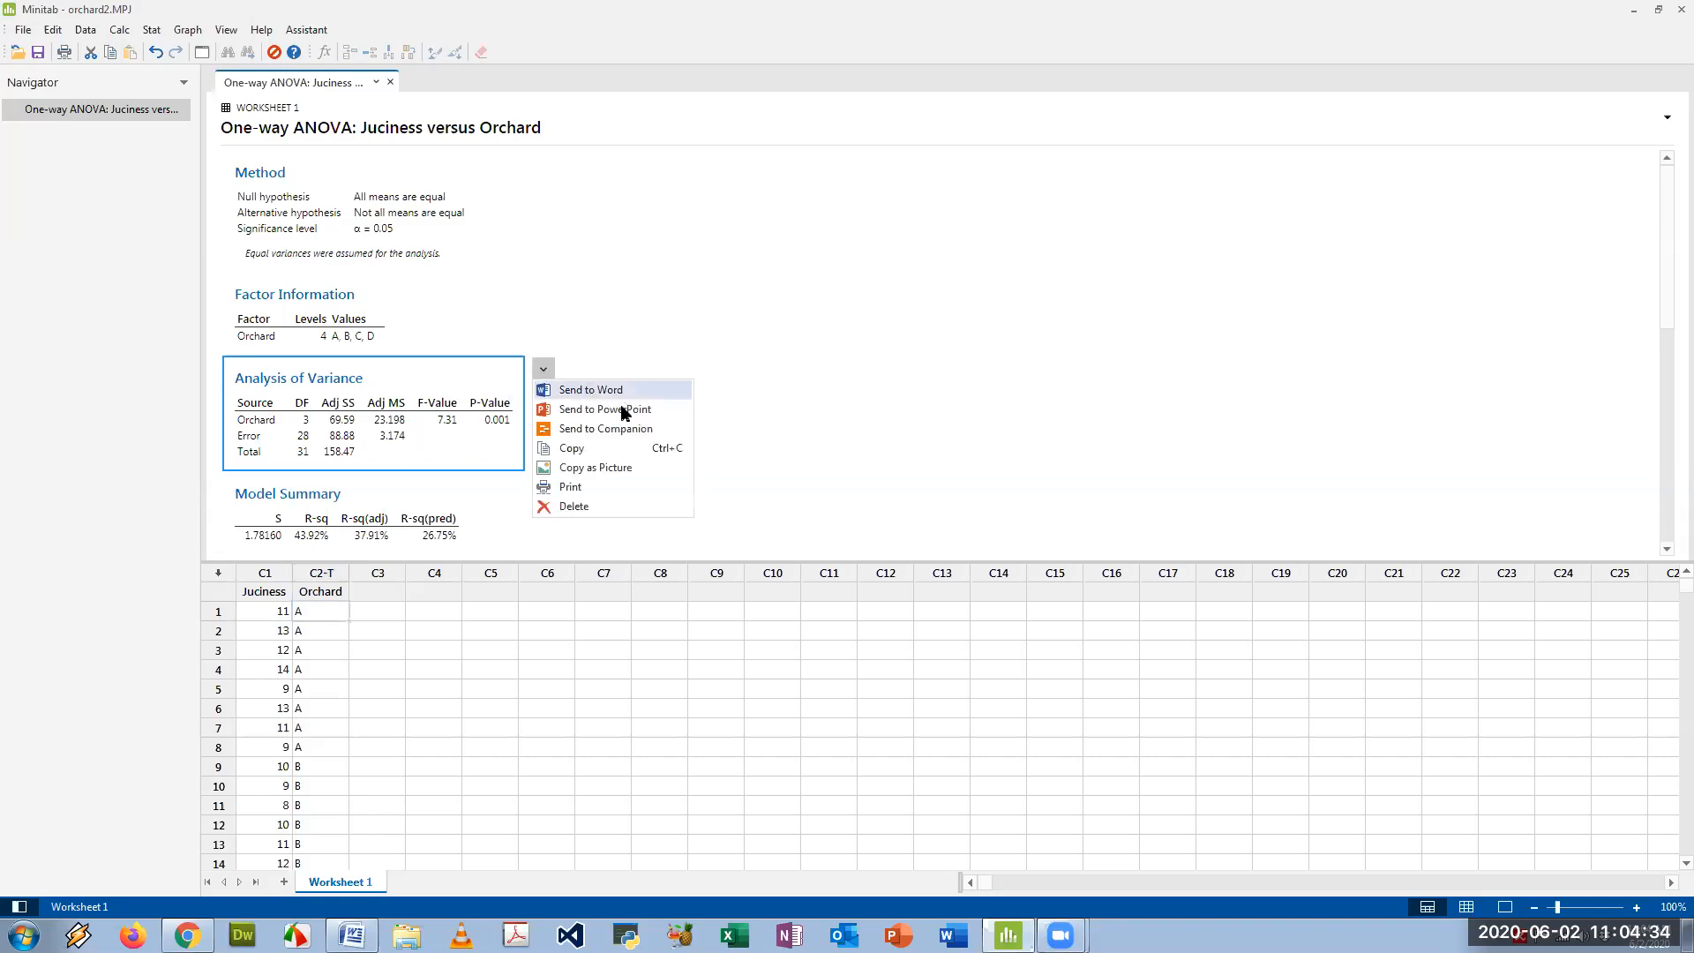
left_click(599, 468)
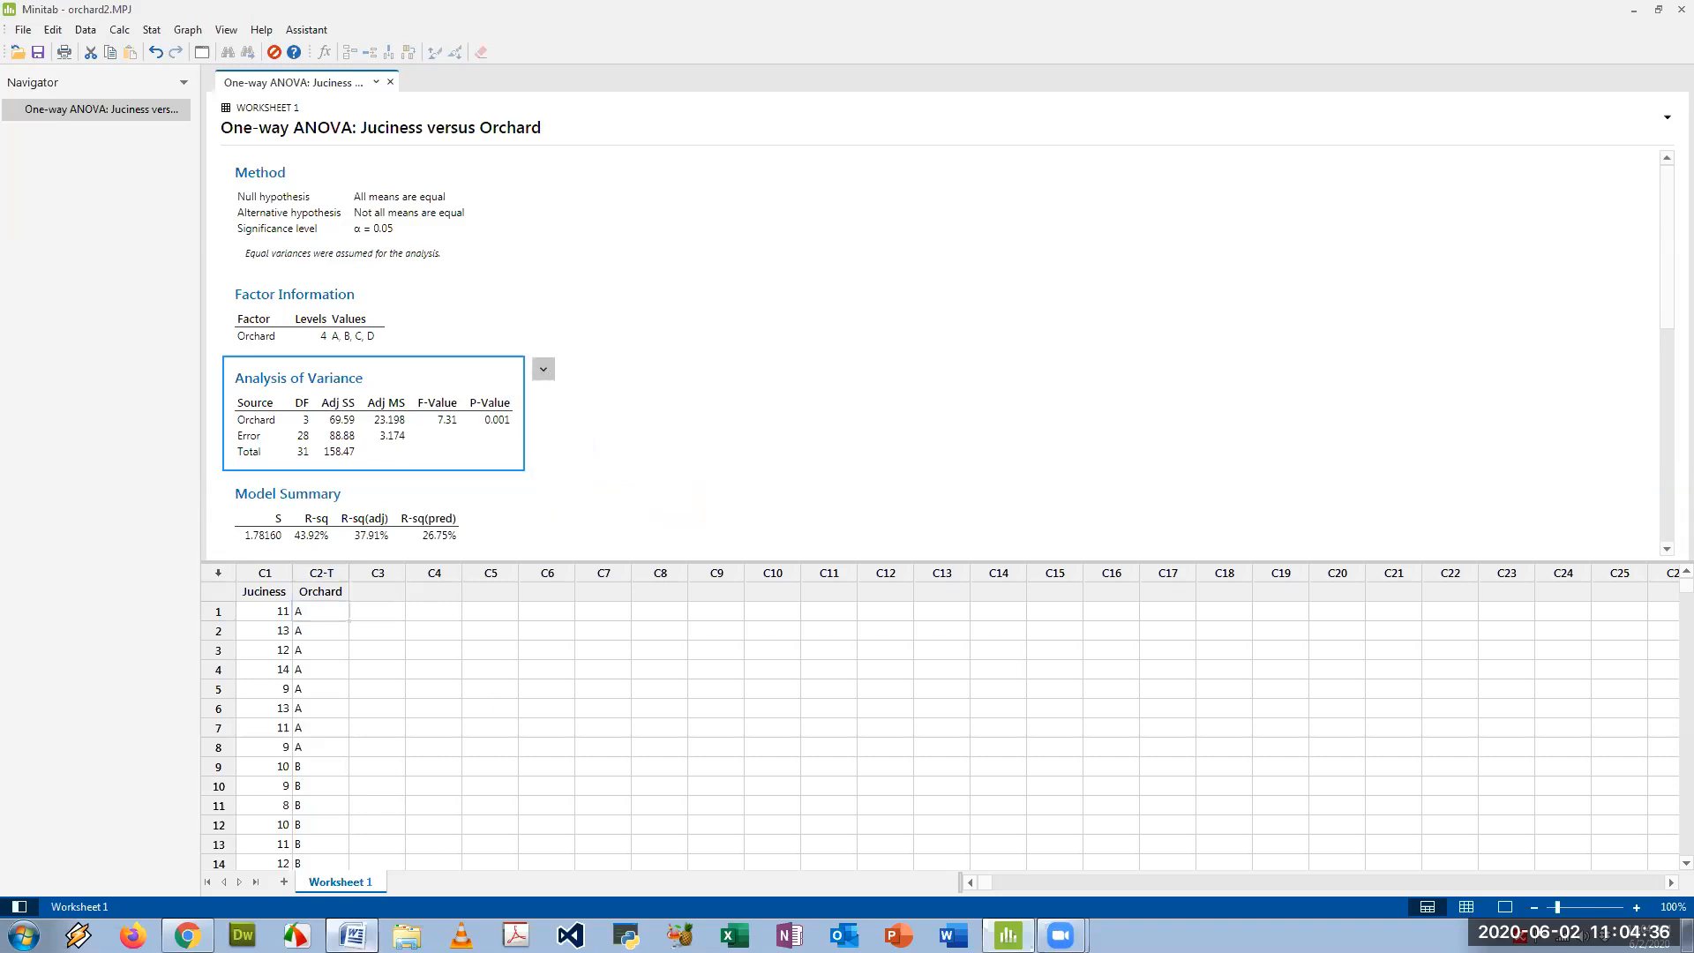
left_click(352, 935)
left_click(371, 808)
key("ctrl+v")
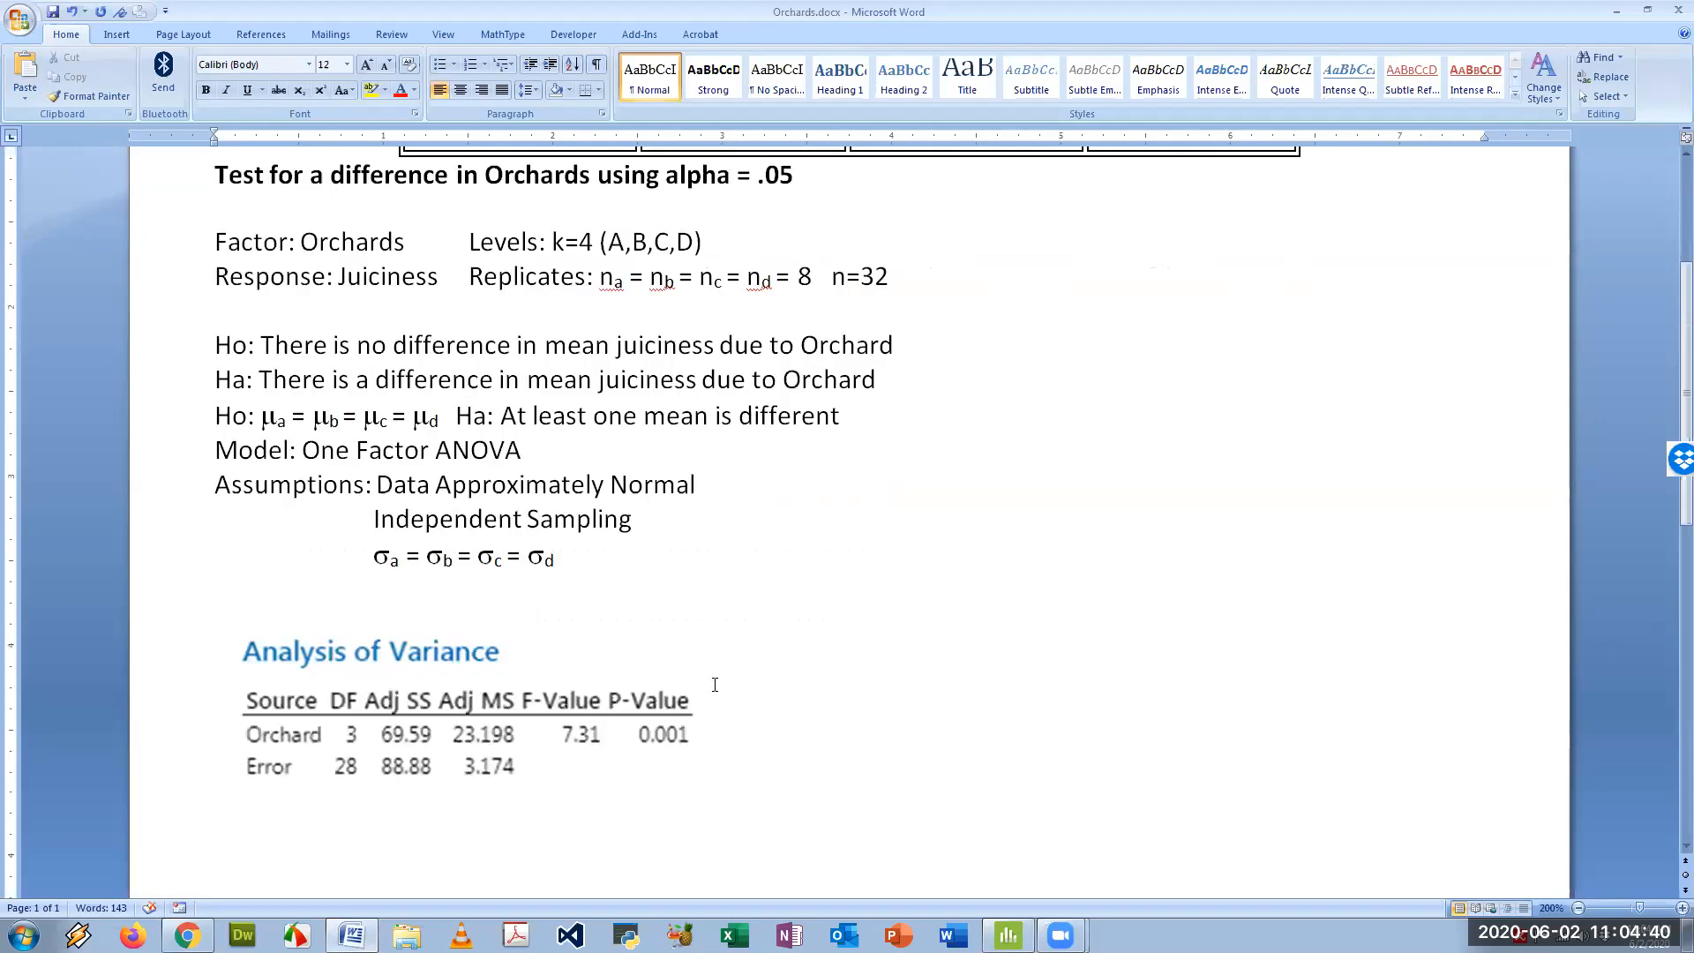
scroll(591, 671, "down", 1)
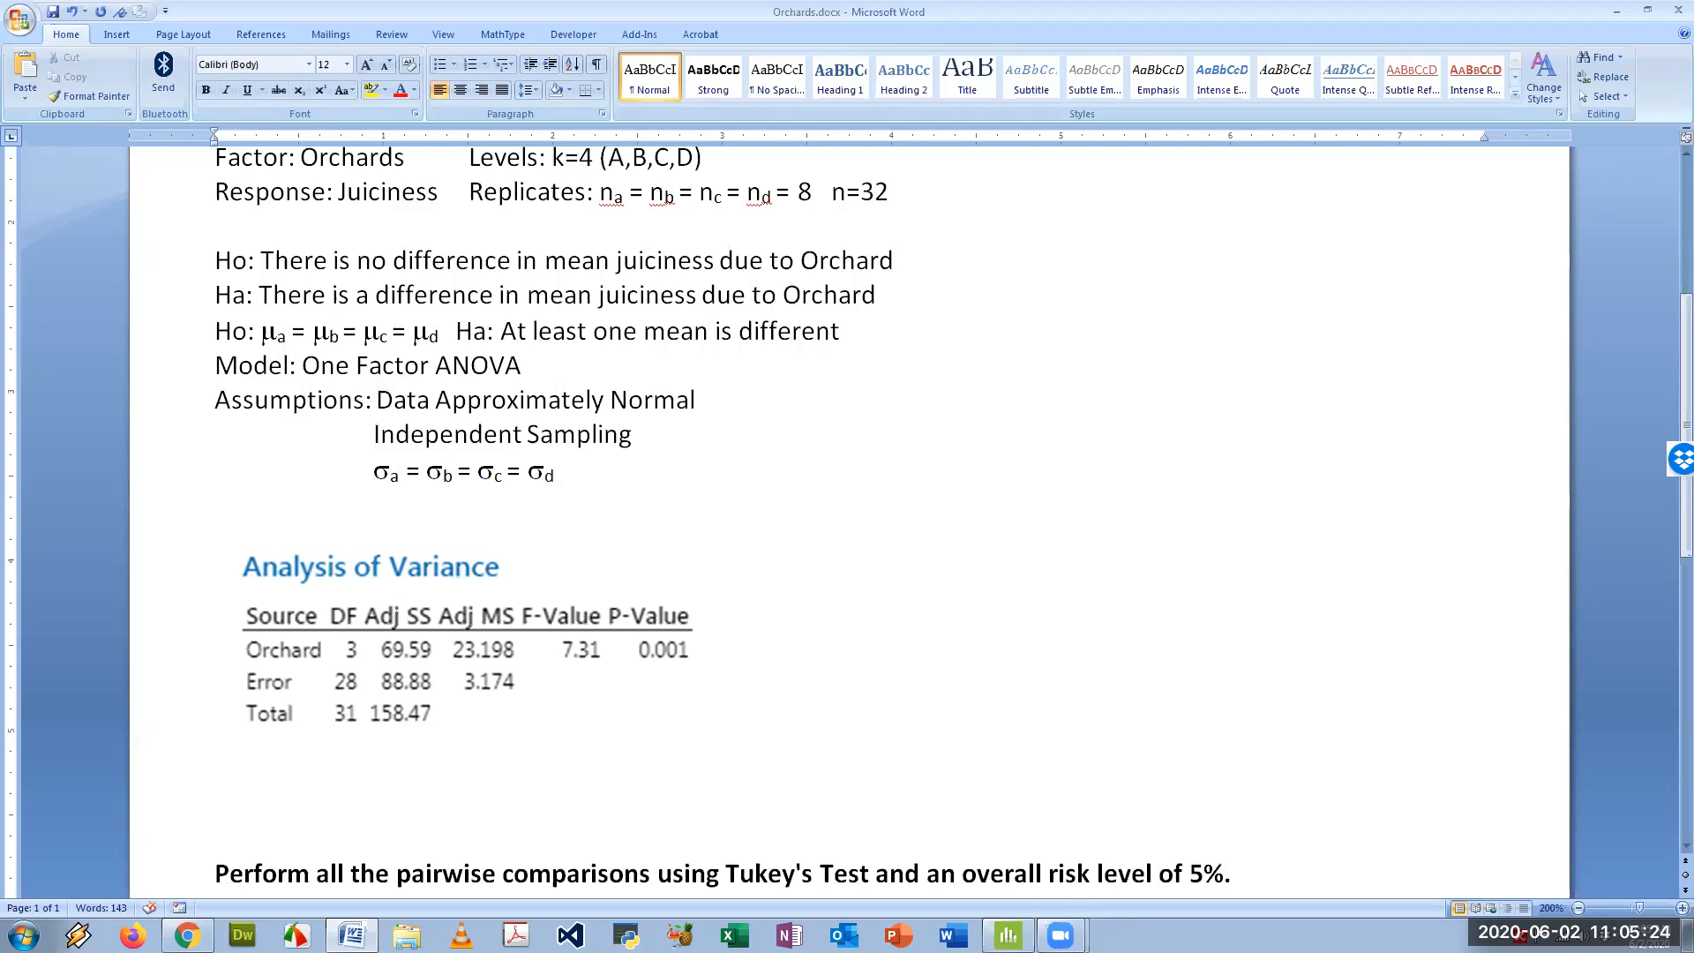
- Below the ANOVA table, write the decision line "pvalue = 0.001<0.05 --> Reject Ho"
key("Return")
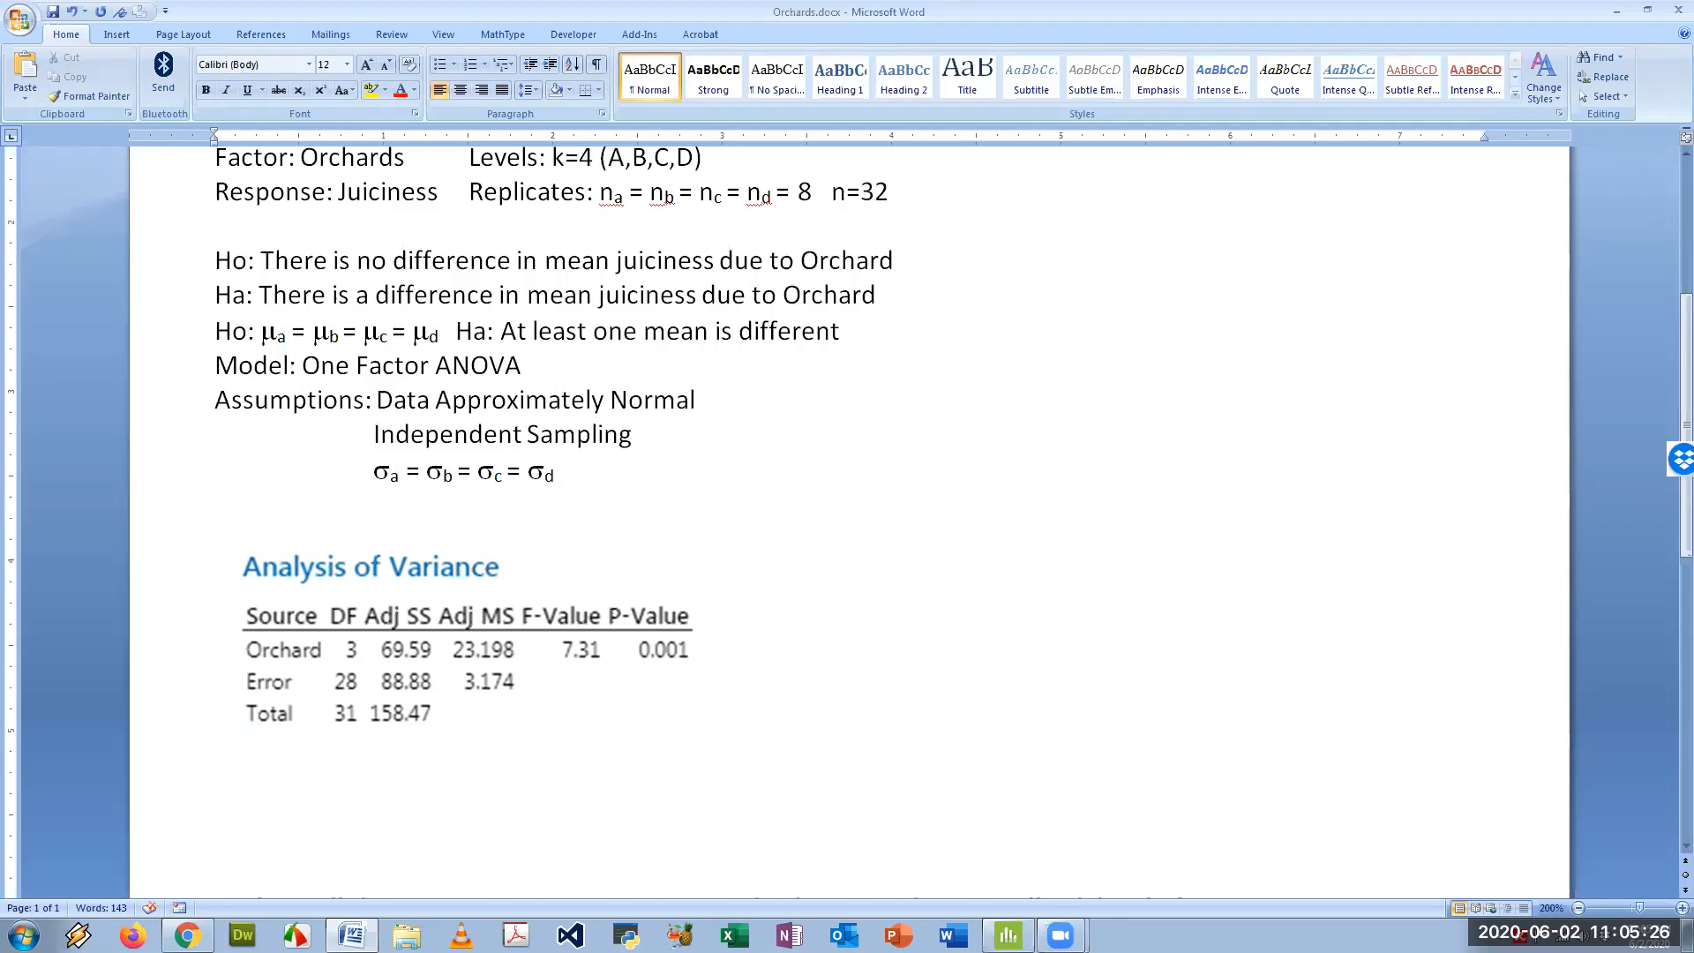
type("pv")
key("Caps_Lock")
type("aLU")
key("BackSpace")
key("BackSpace")
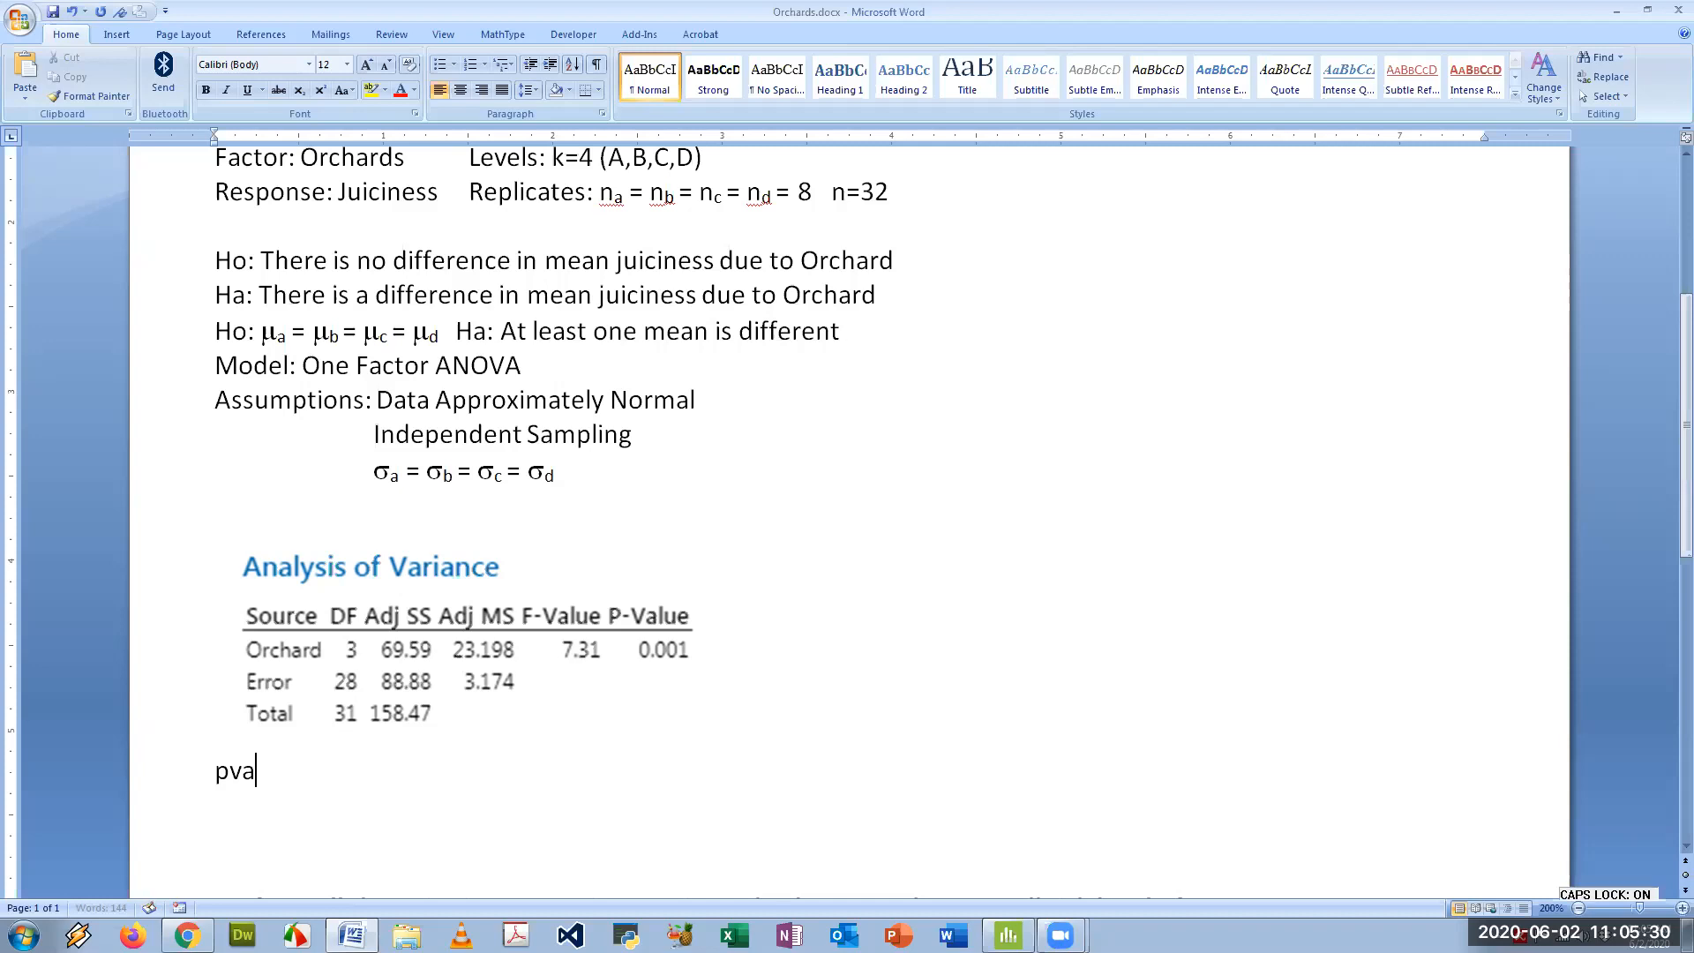
type("lue")
key("Caps_Lock")
type("= ")
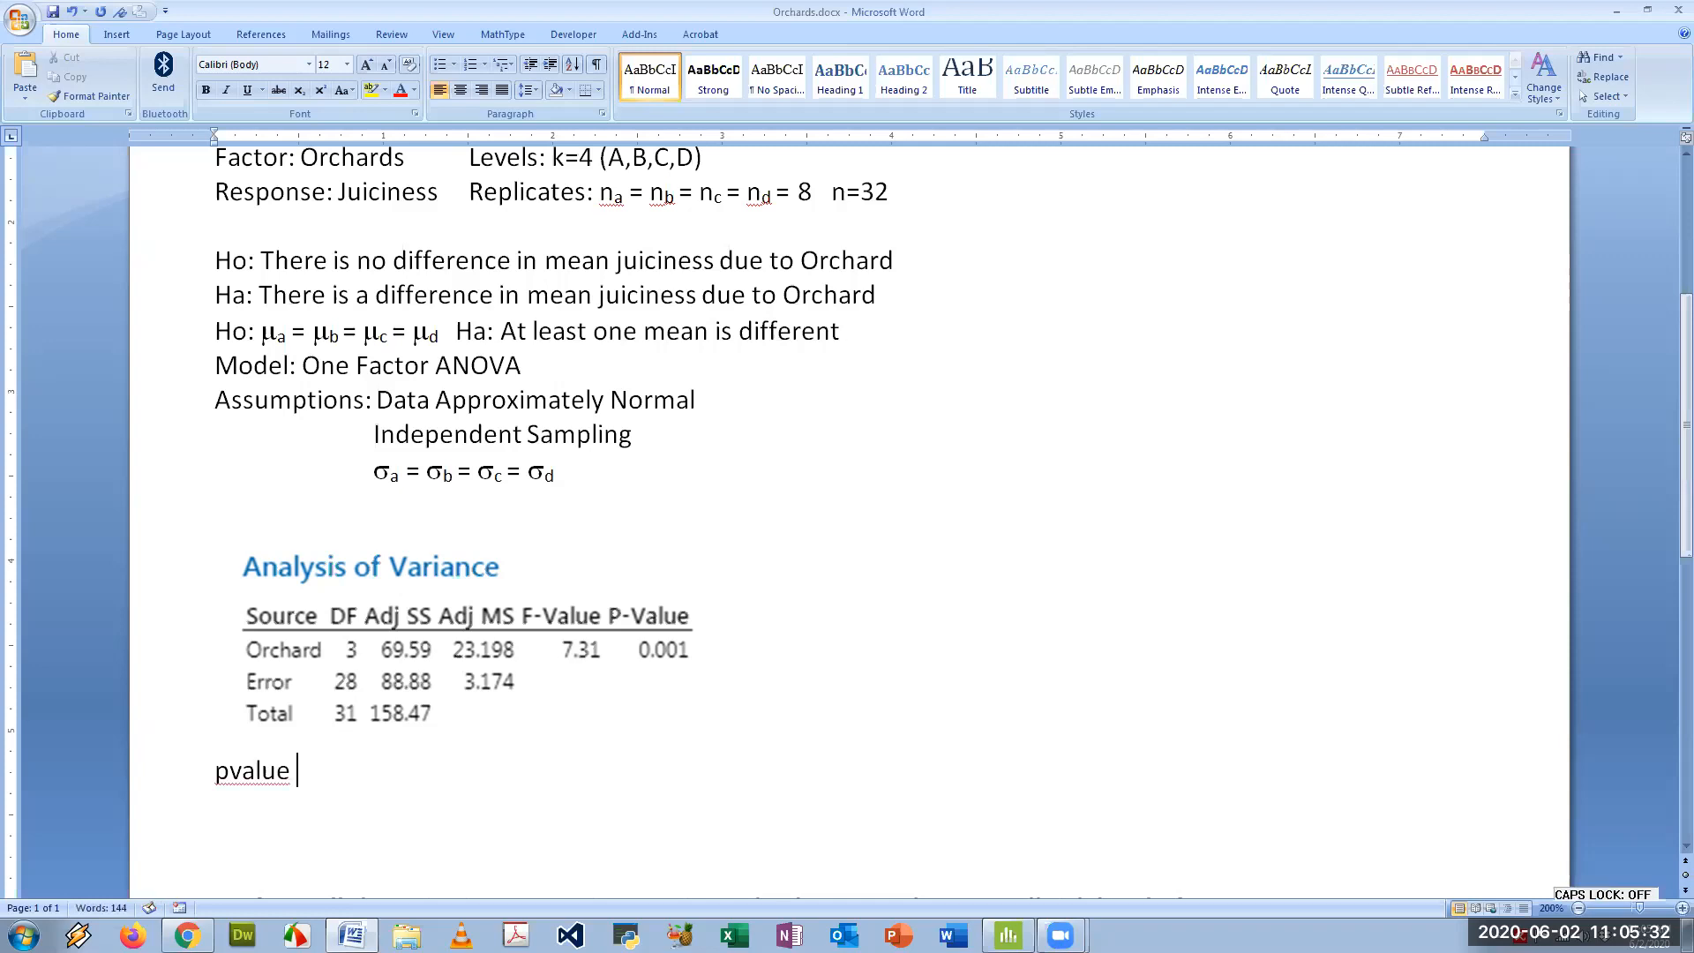
type("0.001<0.05 -->")
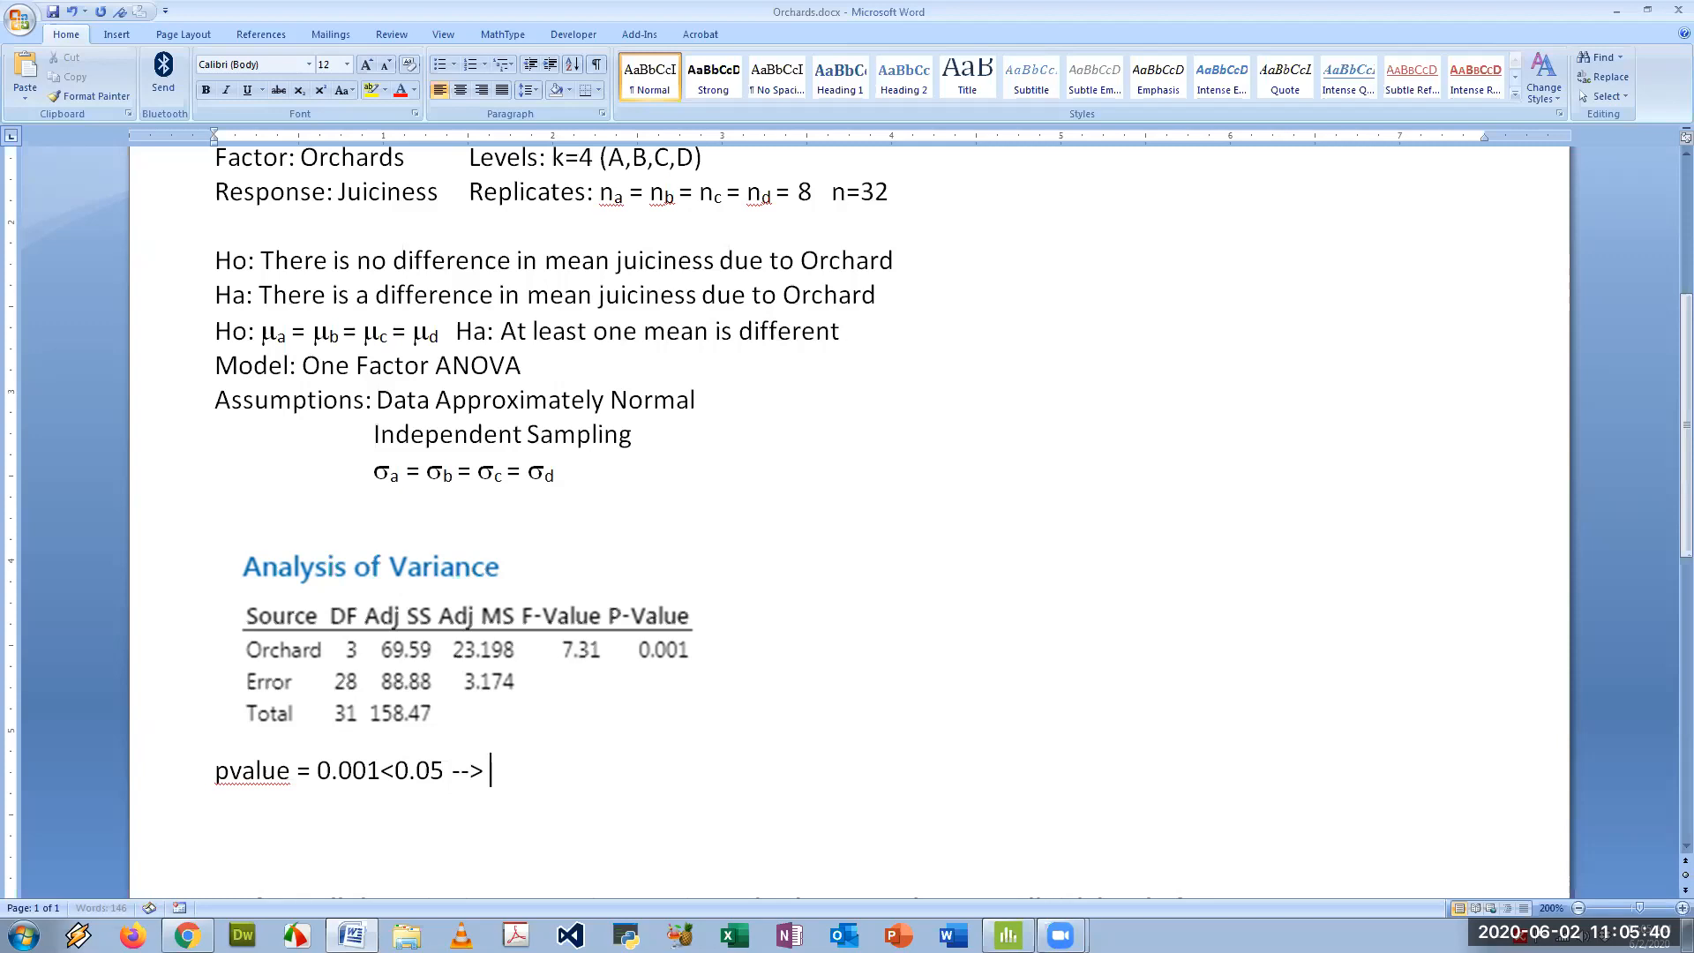
type(" Reject Ho")
- Add the line "Conclusion: There is a difference in mean juiciness due to Orchard", reusing the wording of the alternative hypothesis
left_click_drag(907, 298, 274, 297)
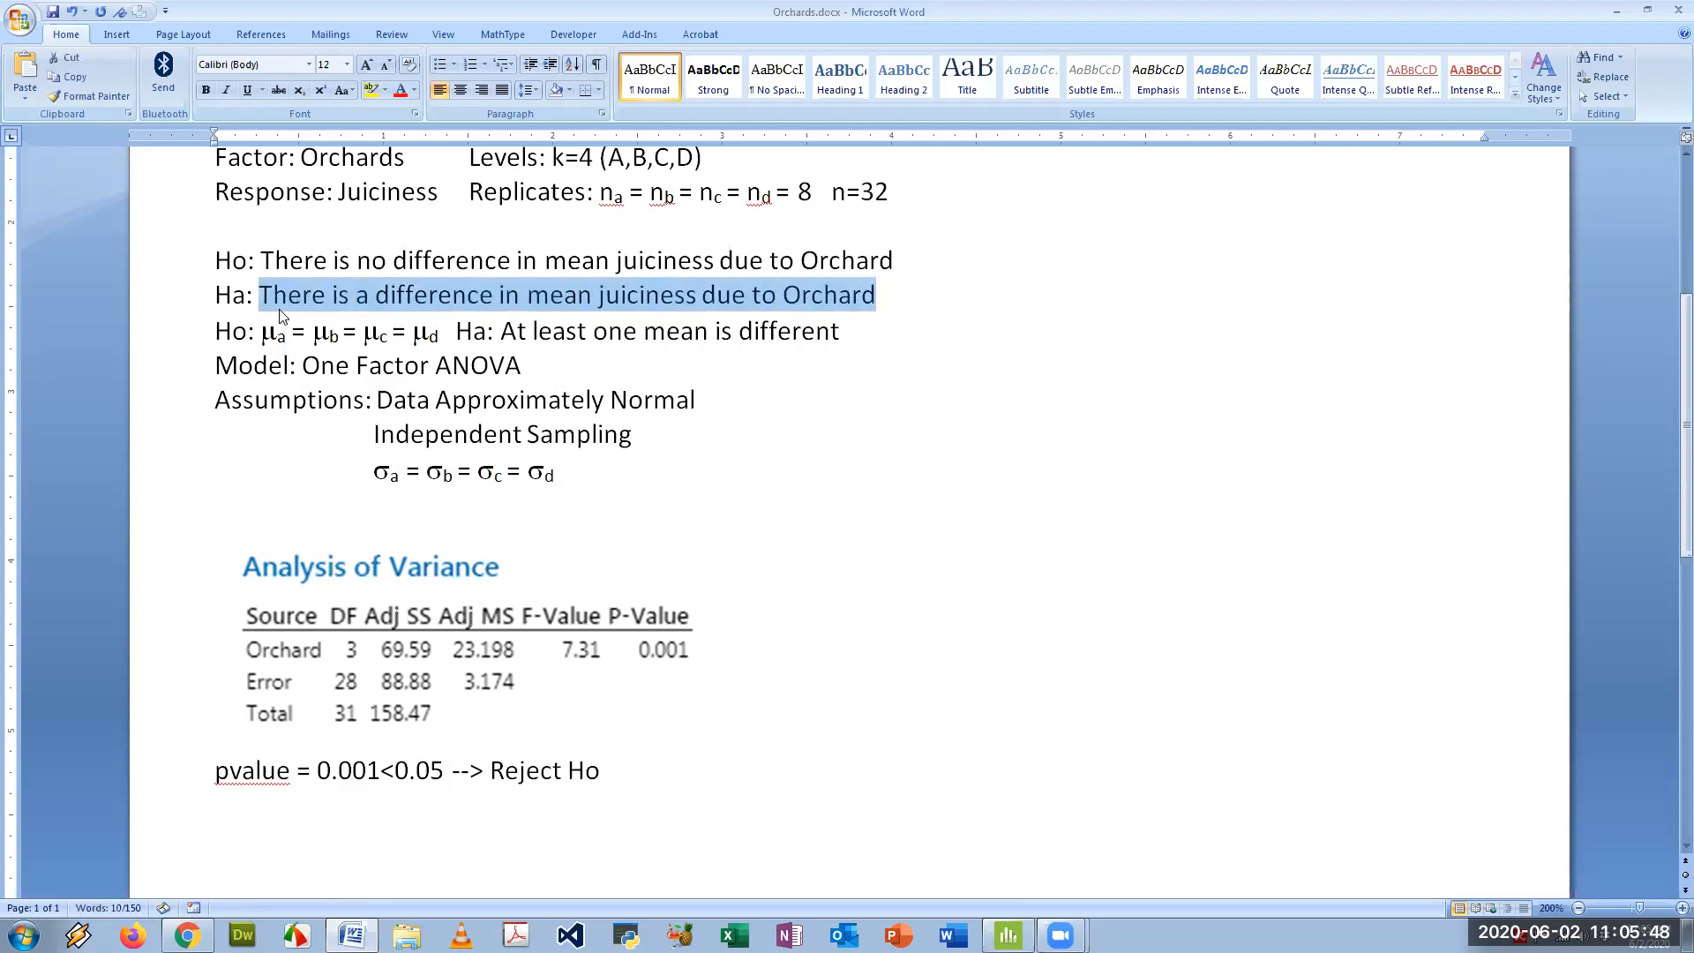
left_click(238, 805)
type("onclausio")
key("BackSpace")
key("BackSpace")
key("BackSpace")
key("BackSpace")
key("BackSpace")
type("usion:")
key("ctrl+v")
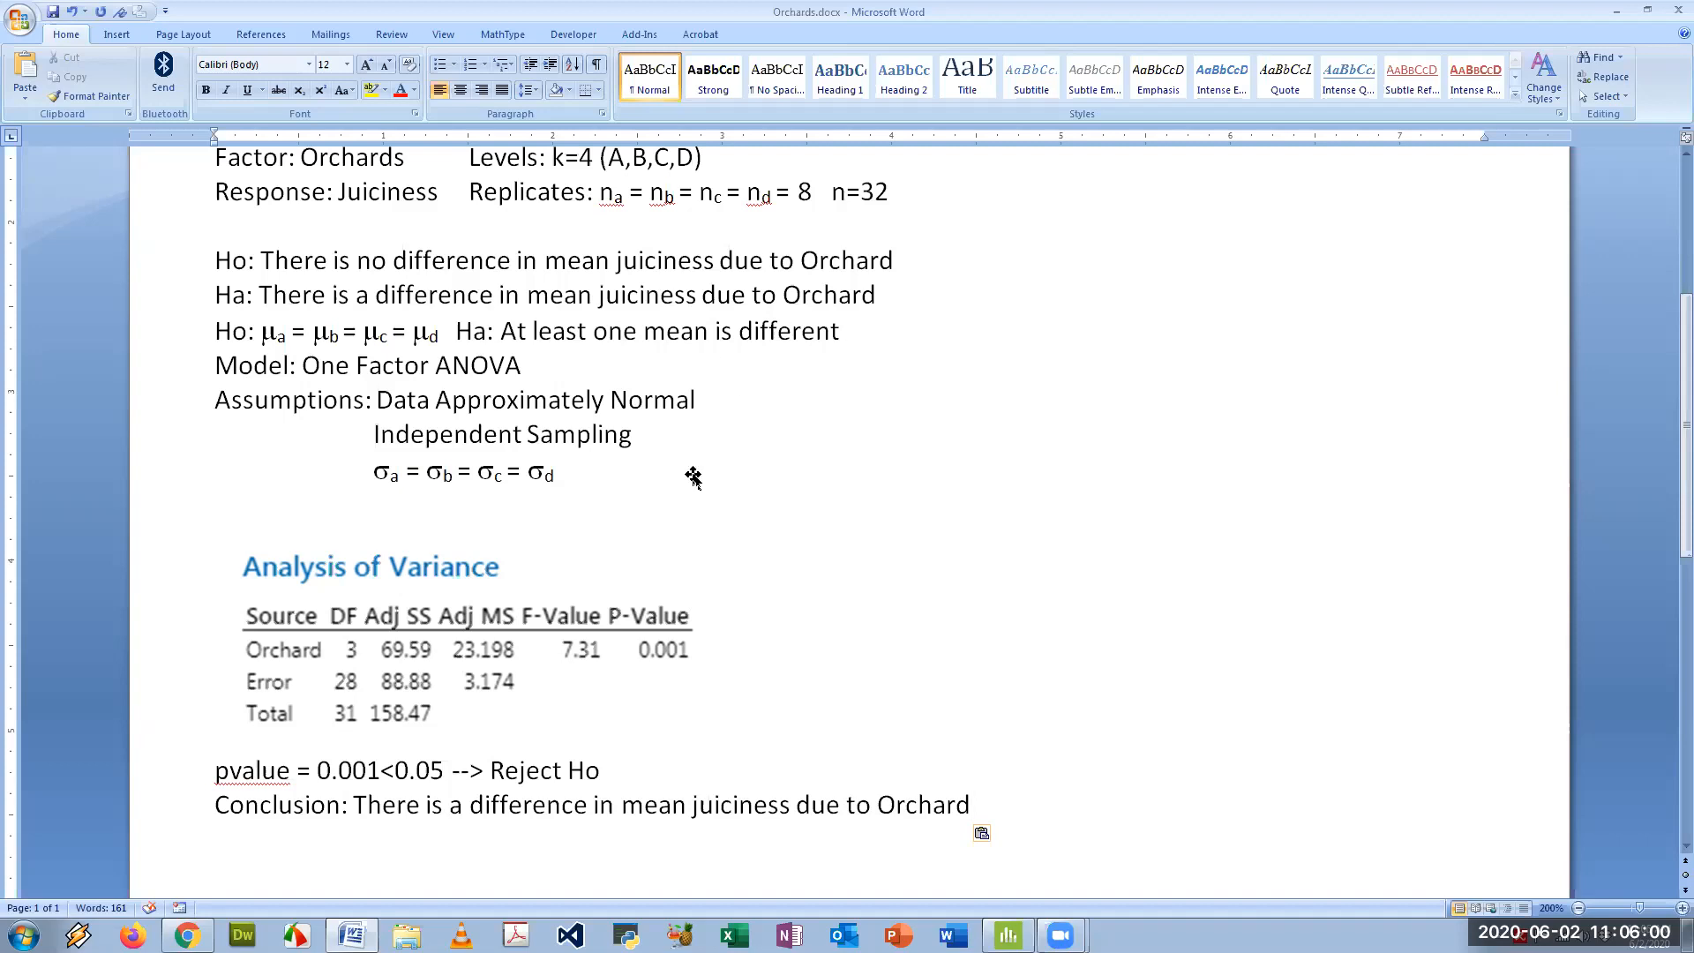
- Switch to Minitab and examine the Means table and the interval plot of Juciness vs Orchard
mouse_move(187, 937)
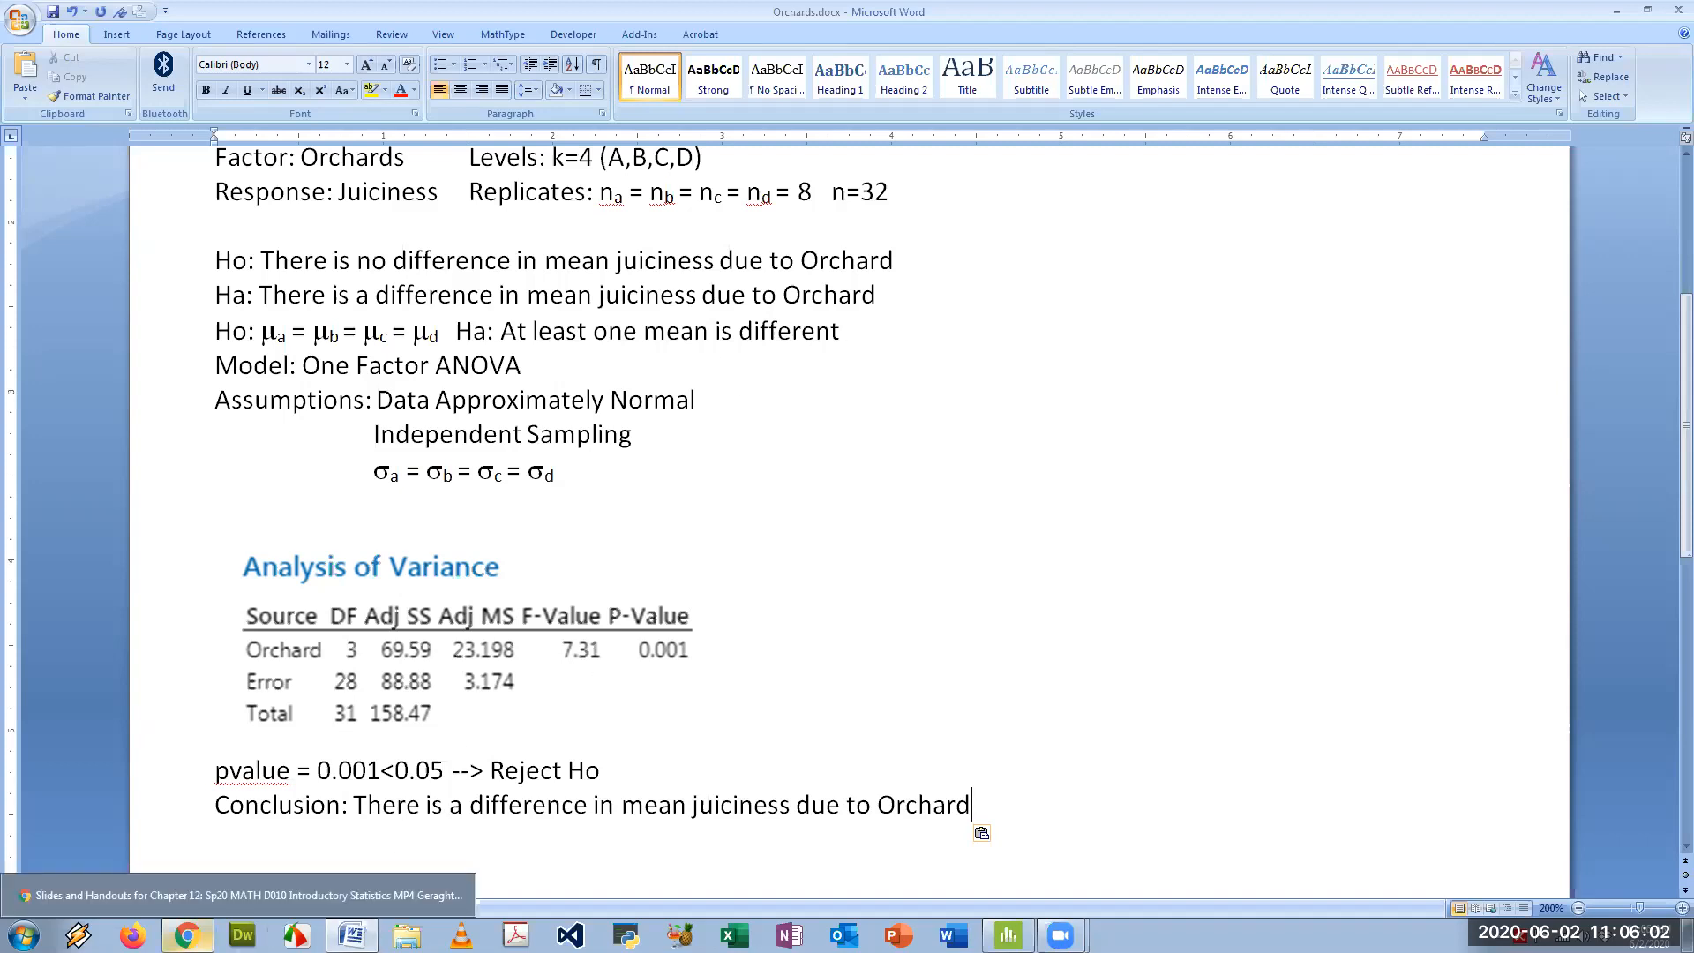
left_click(1008, 936)
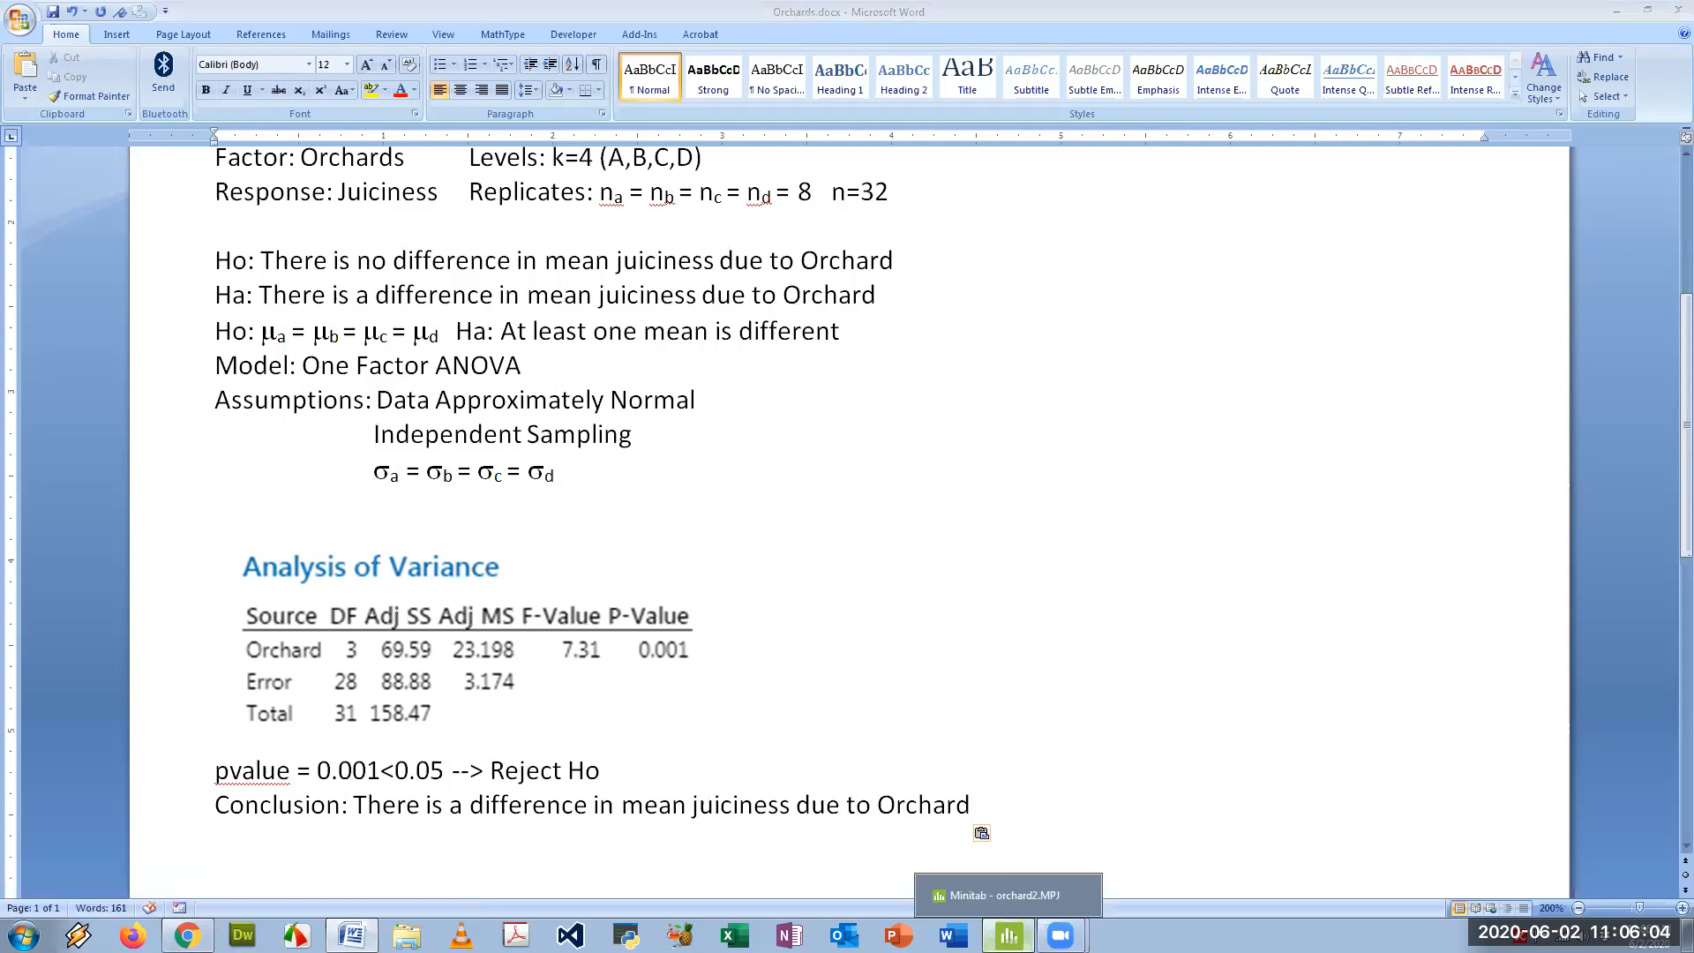
scroll(622, 466, "down", 5)
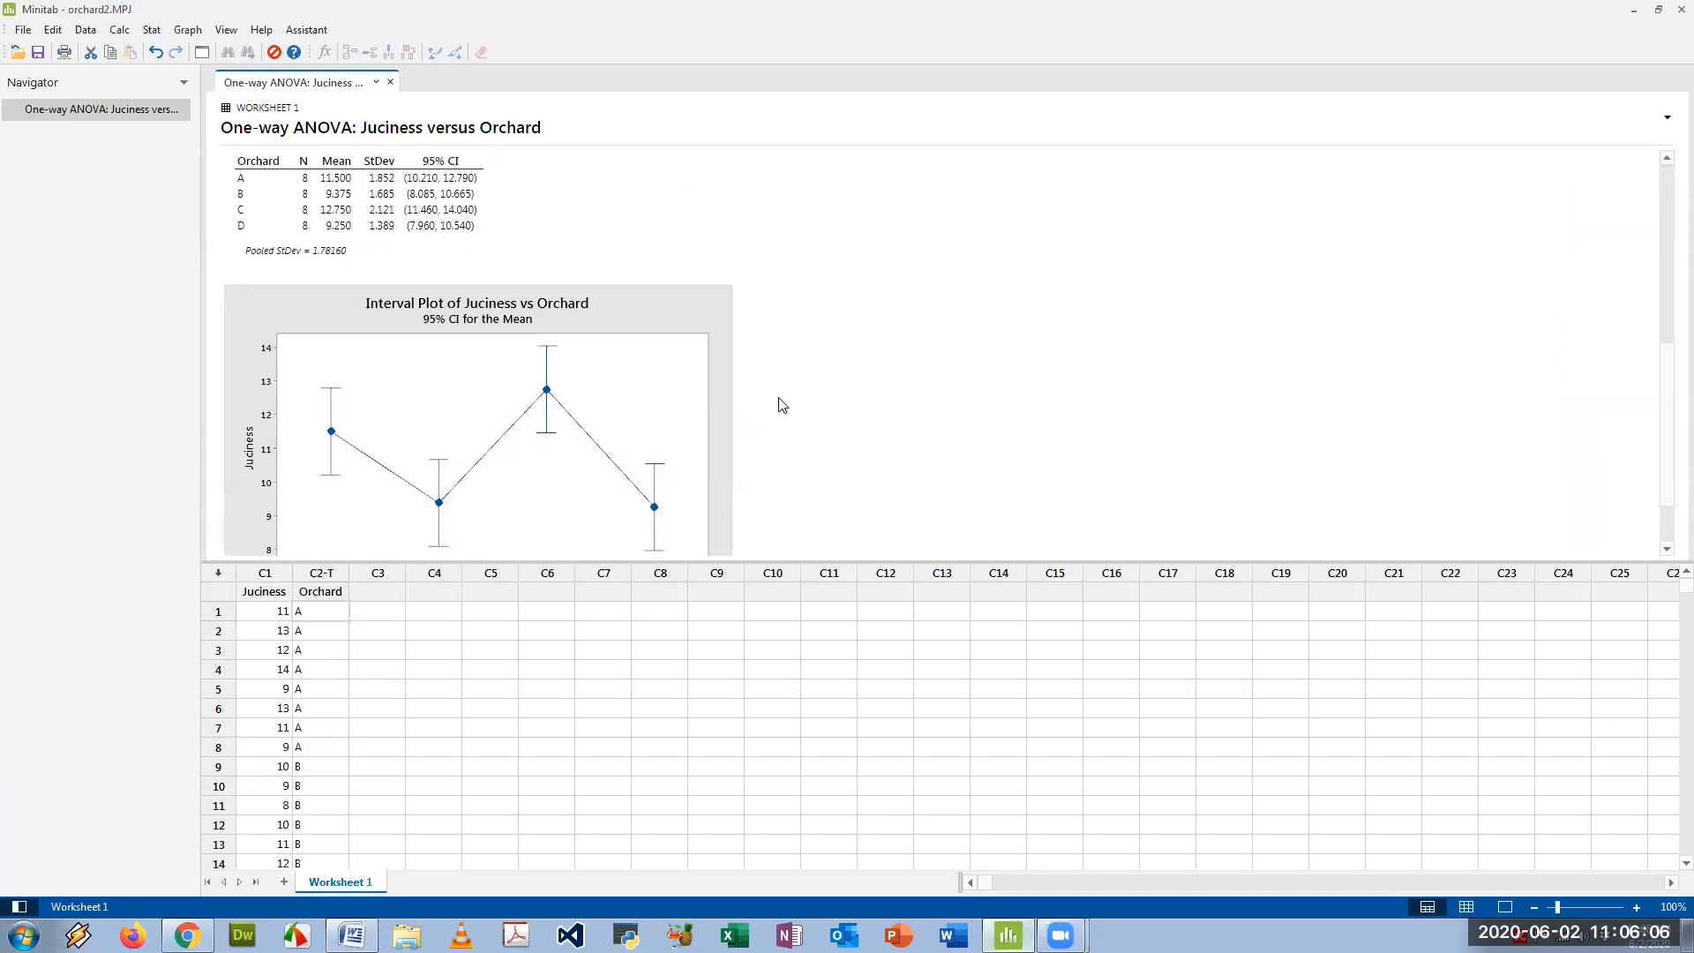
scroll(779, 405, "down", 1)
scroll(706, 406, "up", 4)
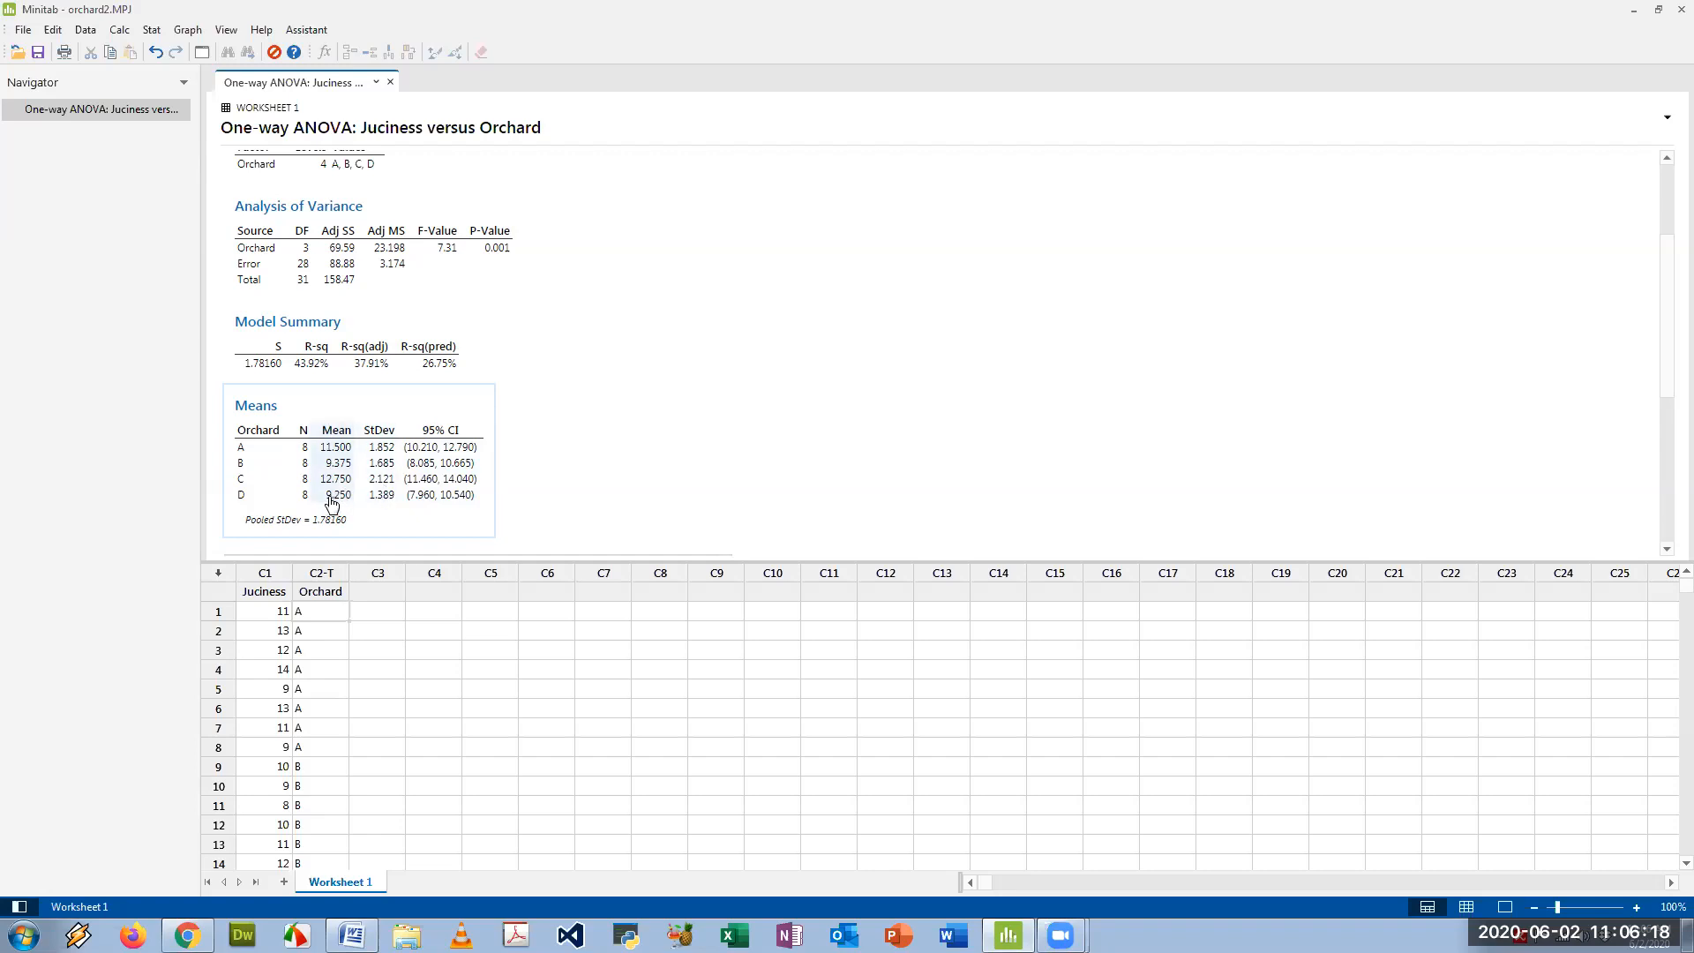
scroll(590, 435, "down", 4)
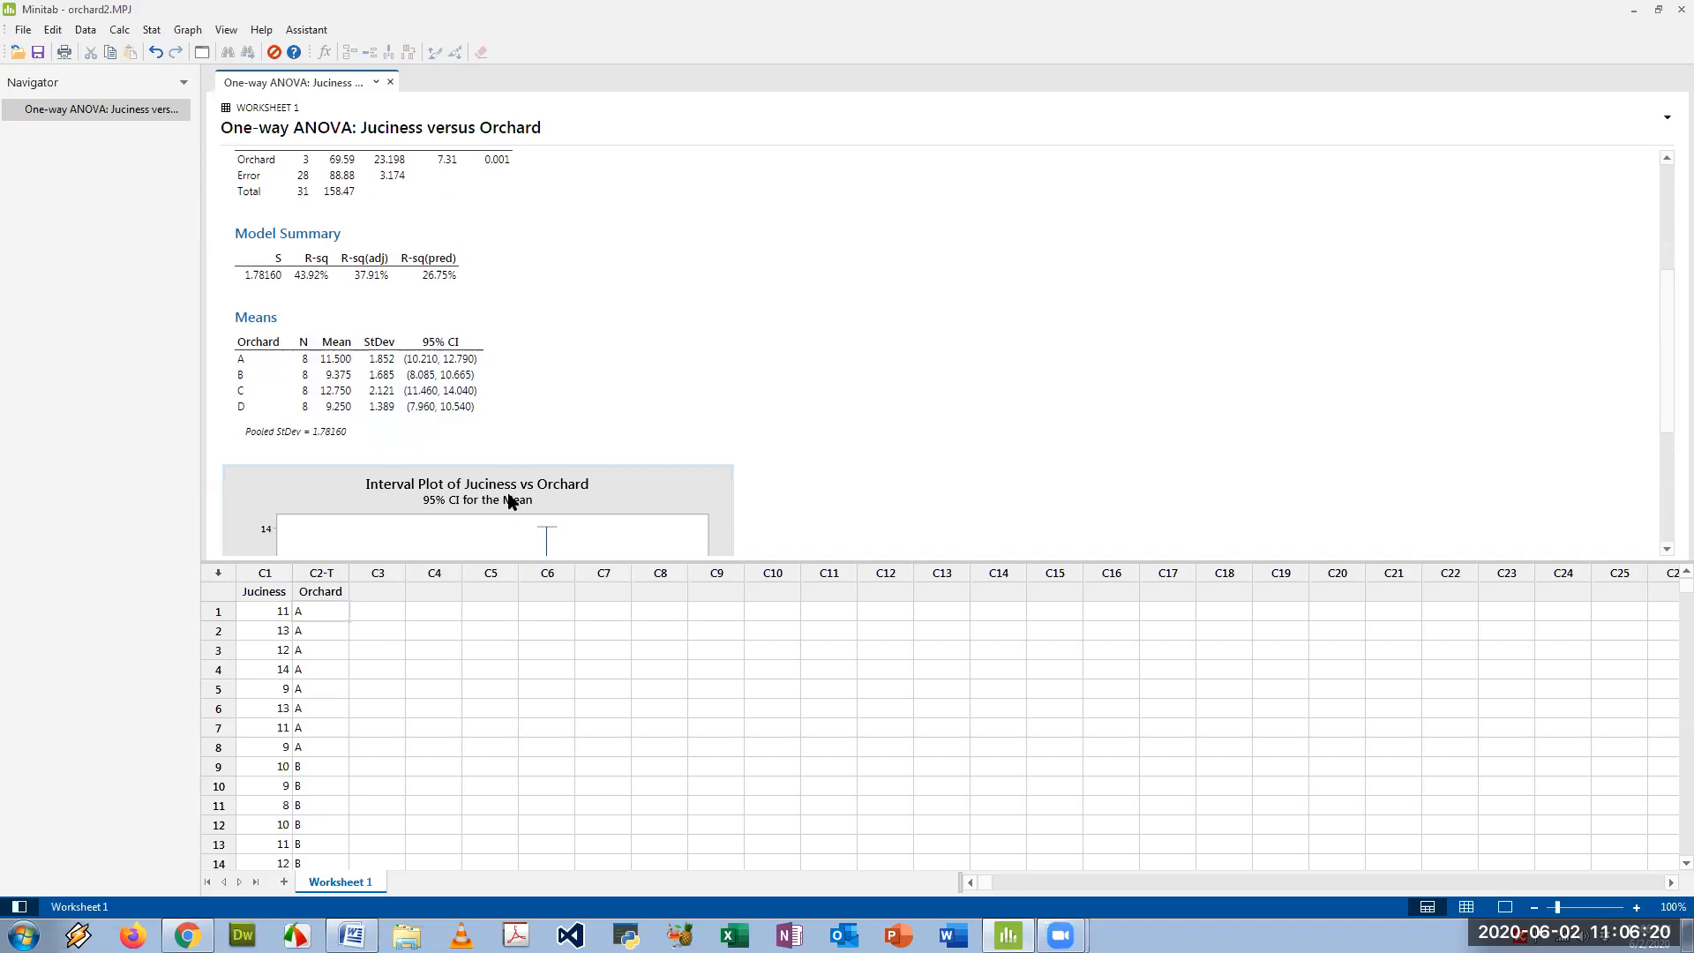
scroll(670, 422, "down", 5)
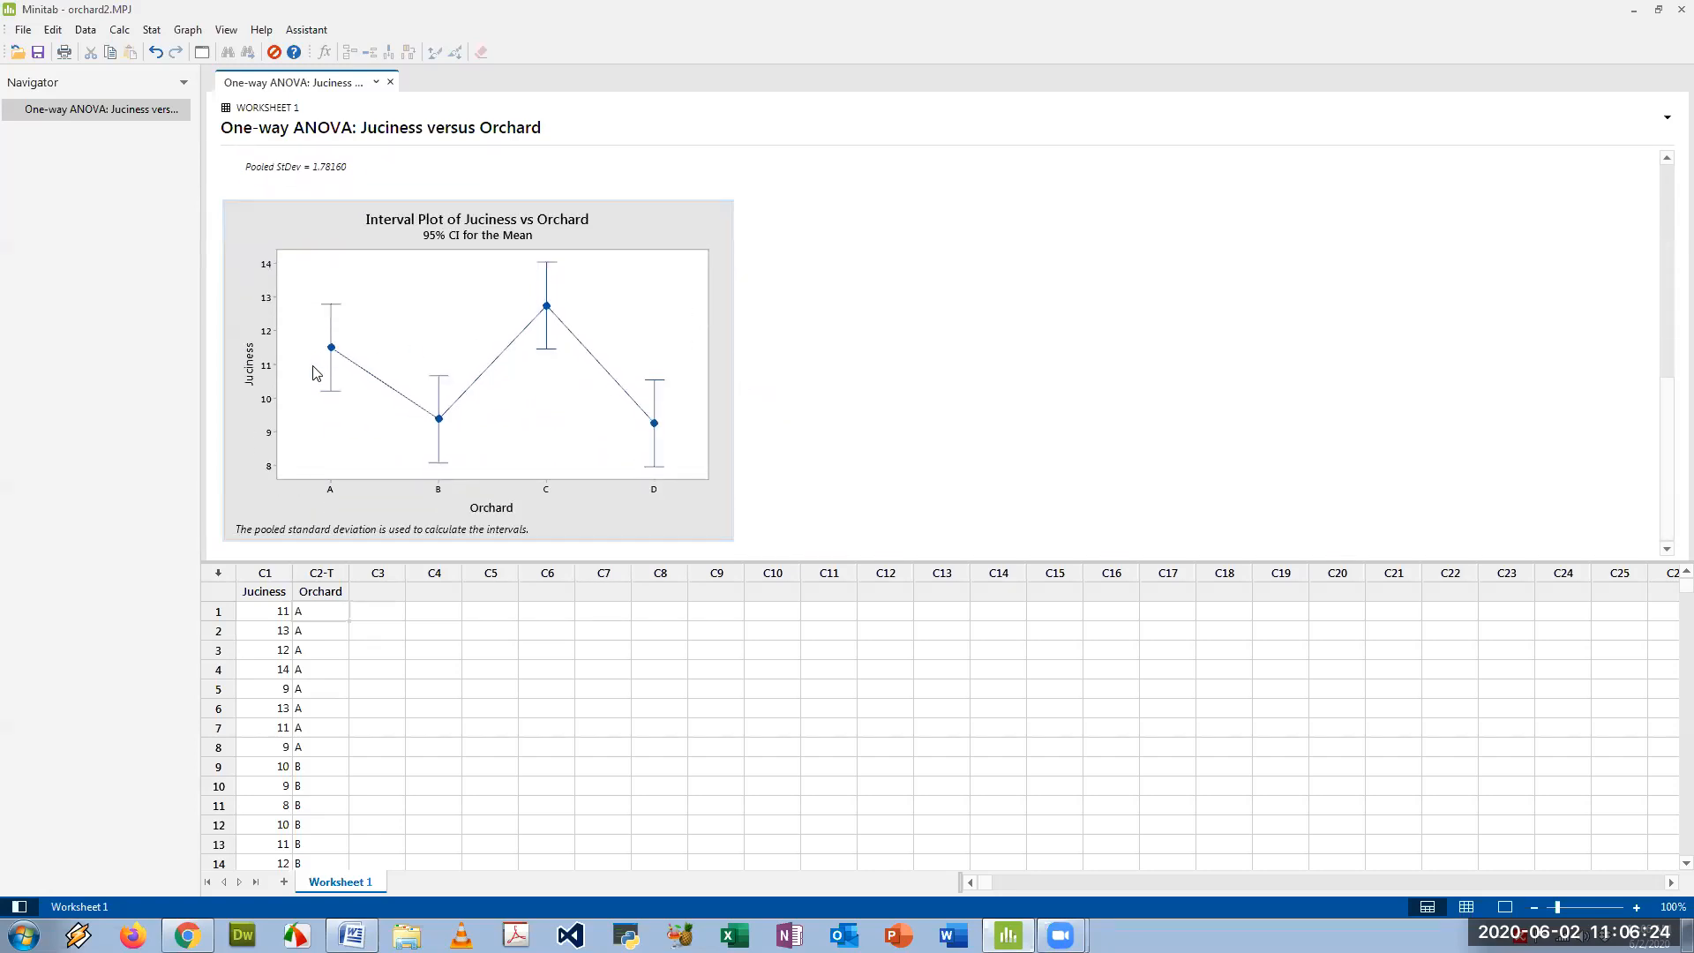
mouse_move(548, 307)
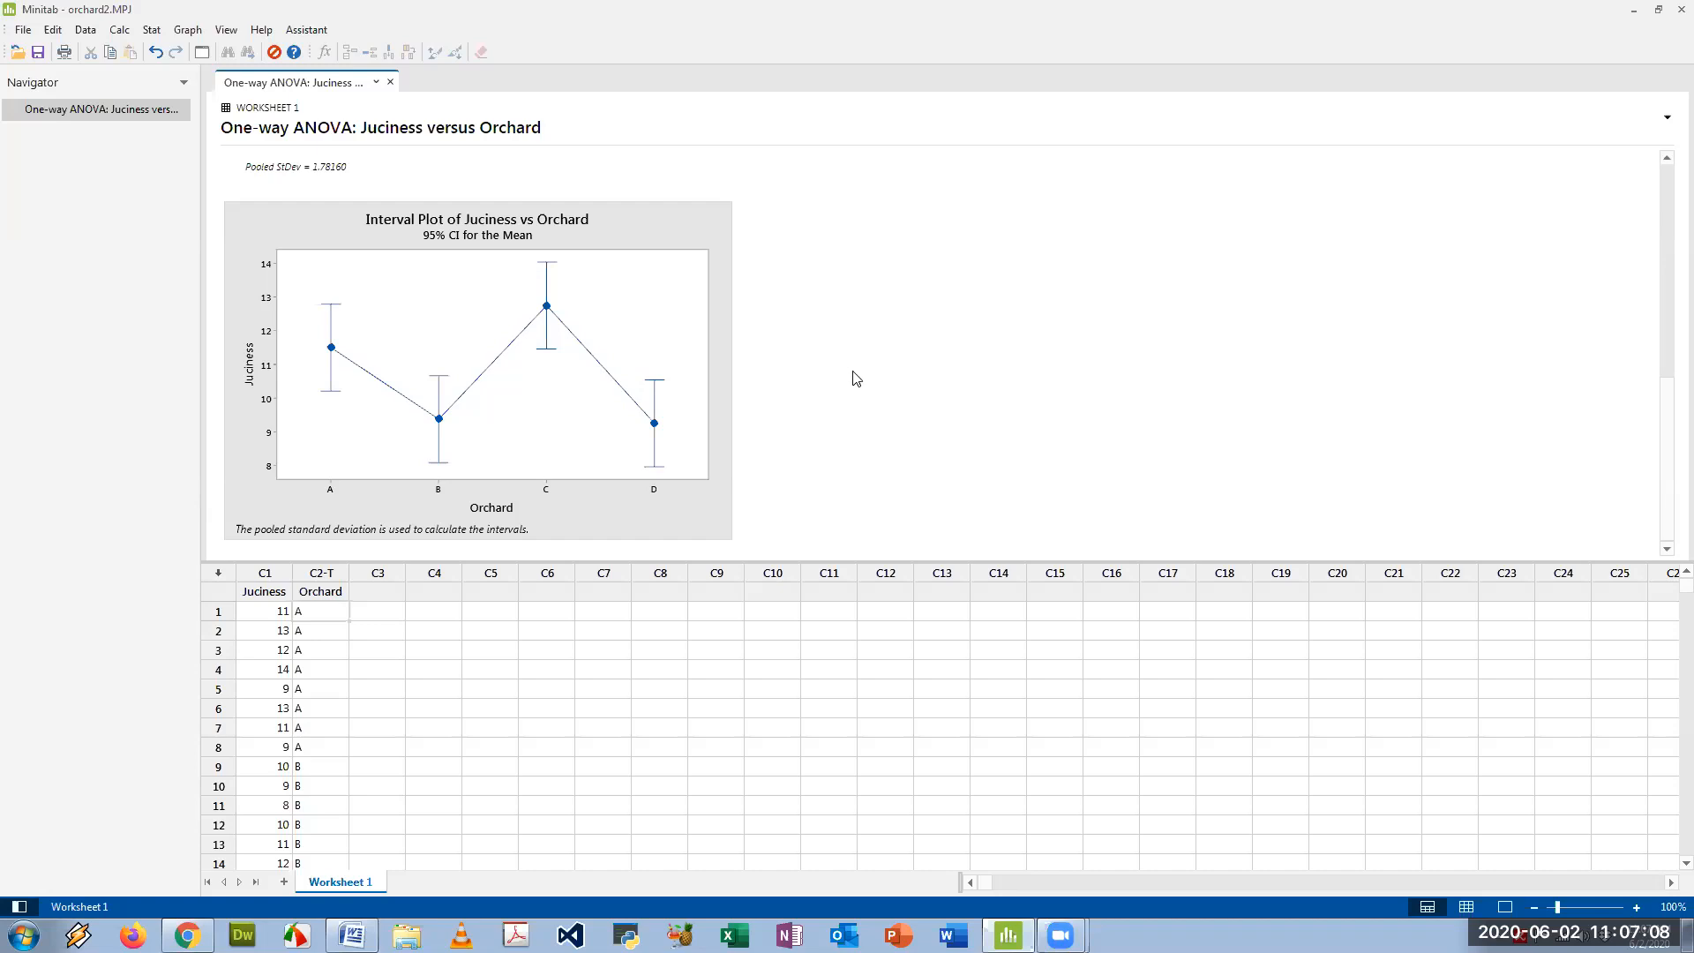
- Rerun the one-way ANOVA of Juciness by Orchard with Tukey comparisons included
left_click(153, 32)
mouse_move(182, 50)
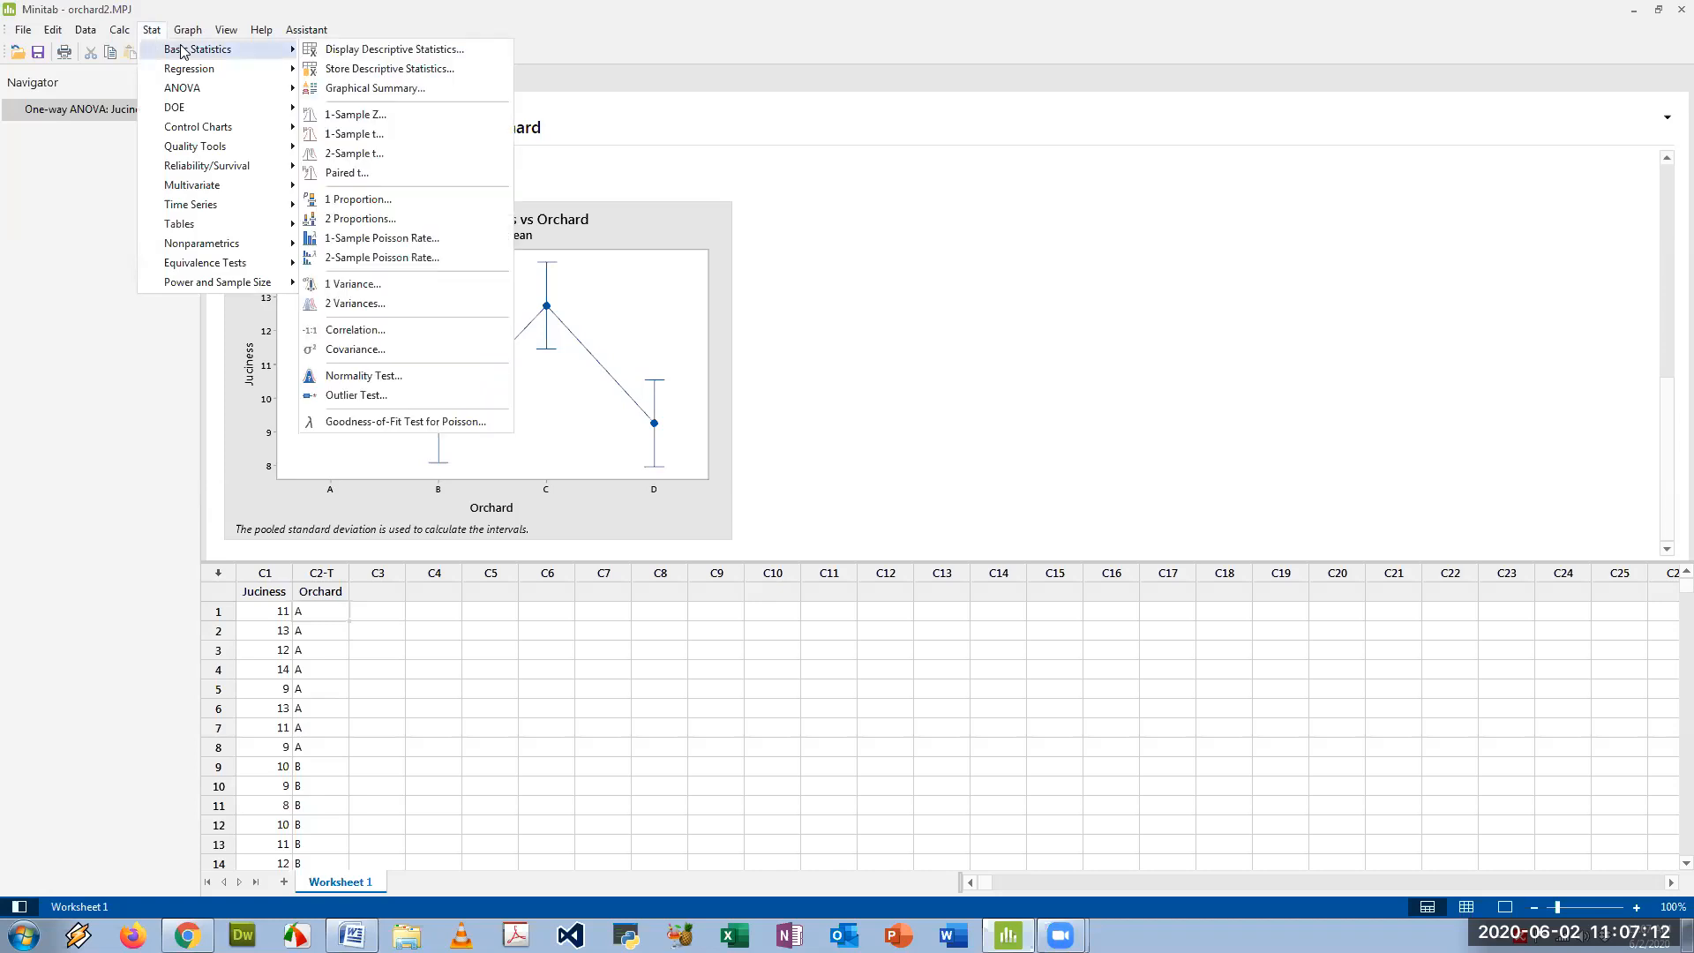
mouse_move(221, 89)
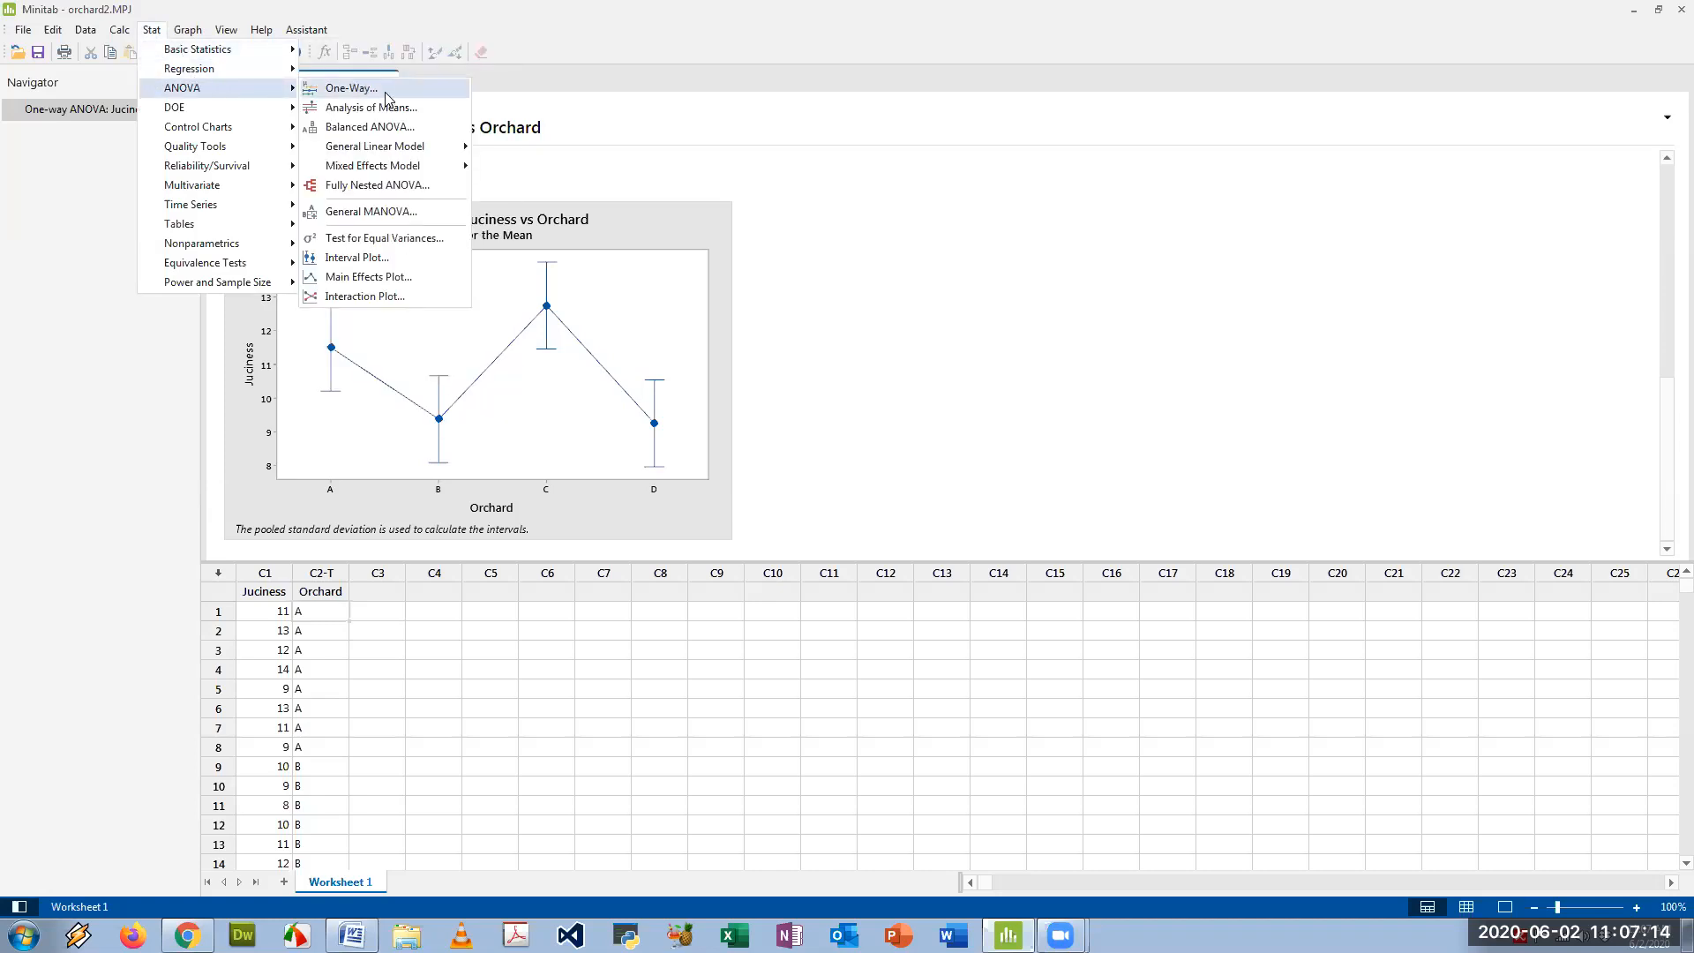
left_click(386, 90)
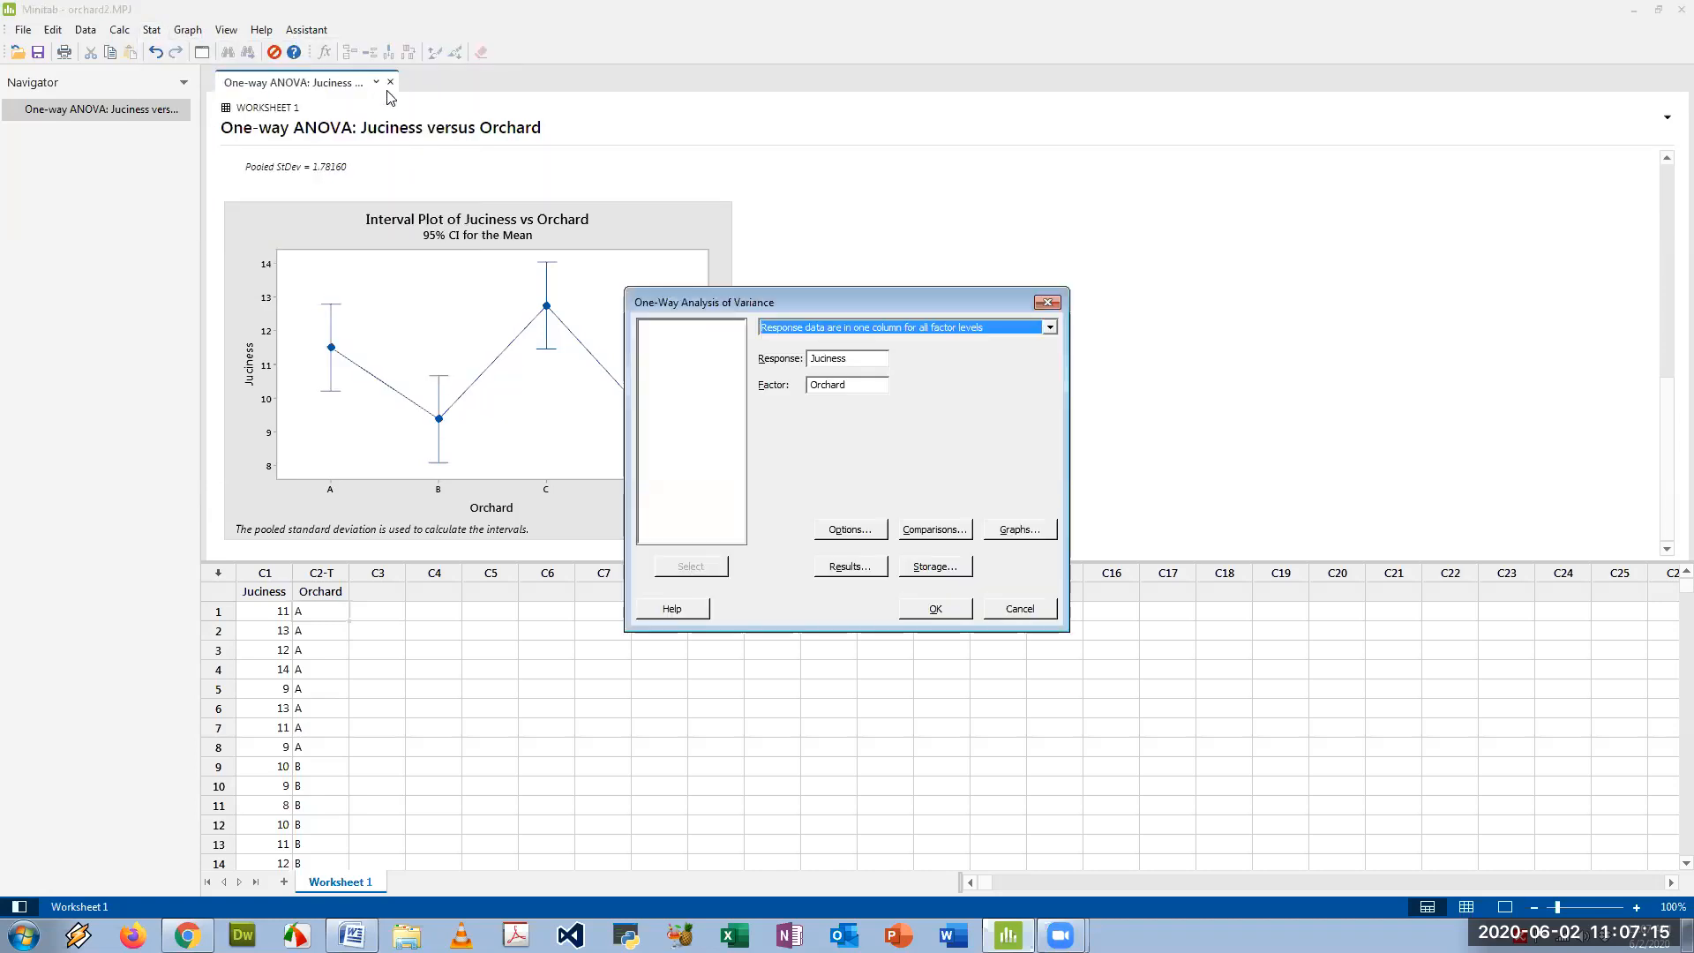
left_click(937, 530)
left_click(719, 375)
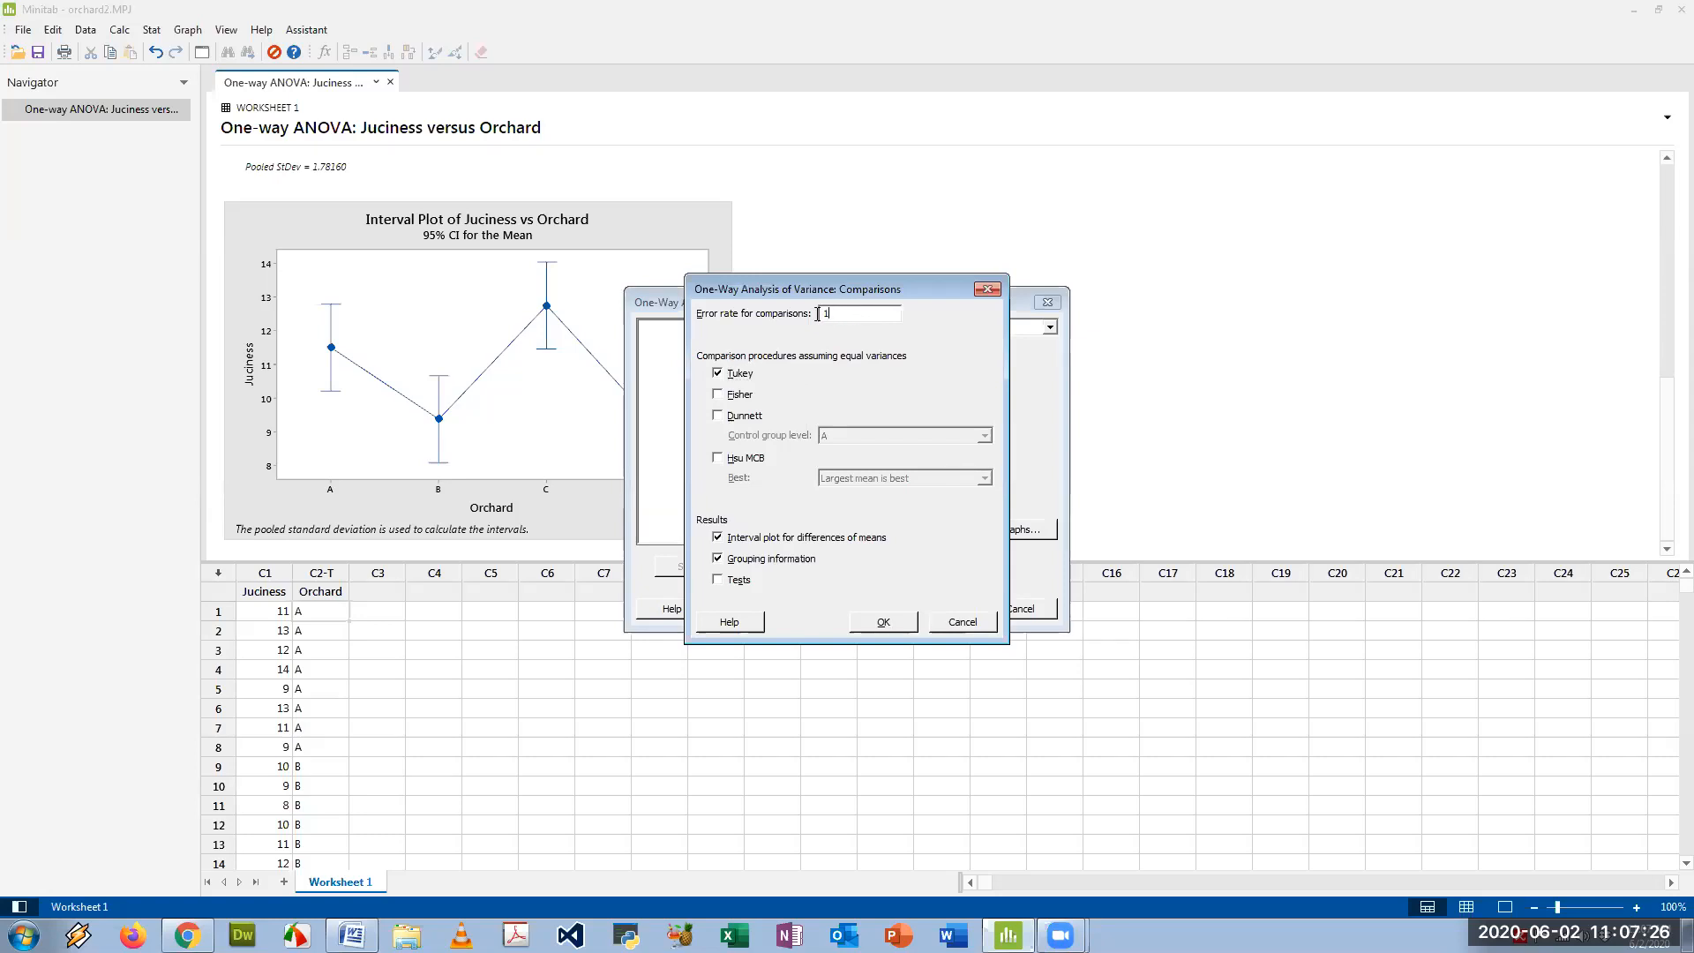
left_click(887, 623)
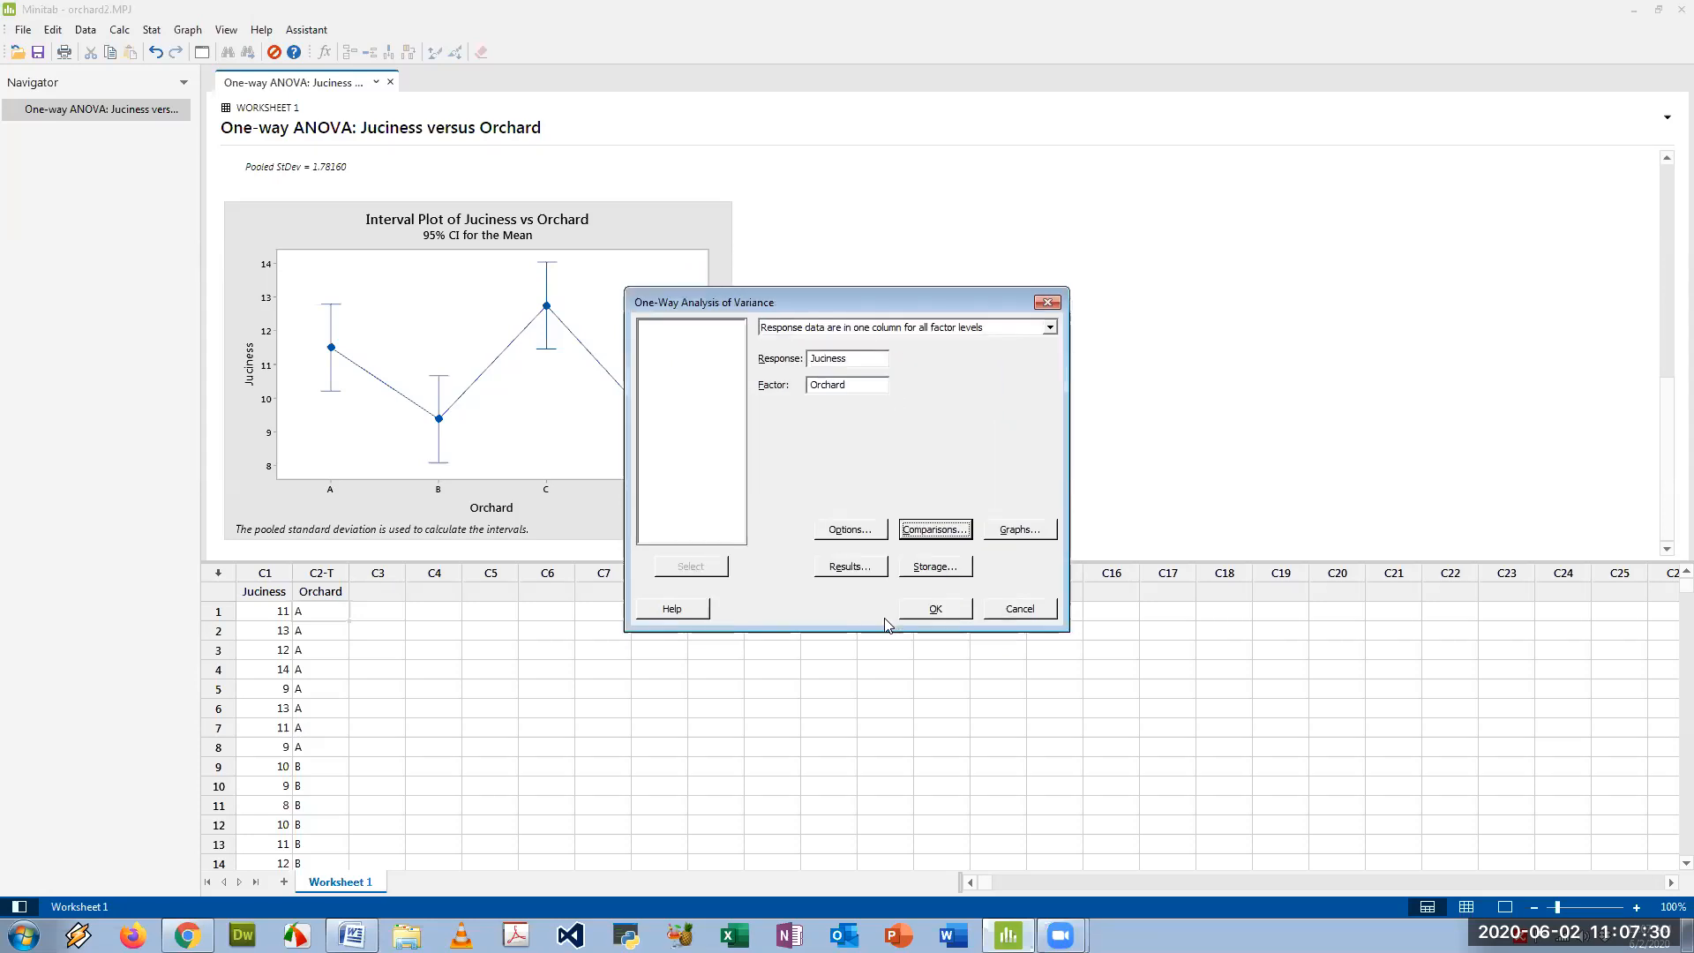
left_click(934, 611)
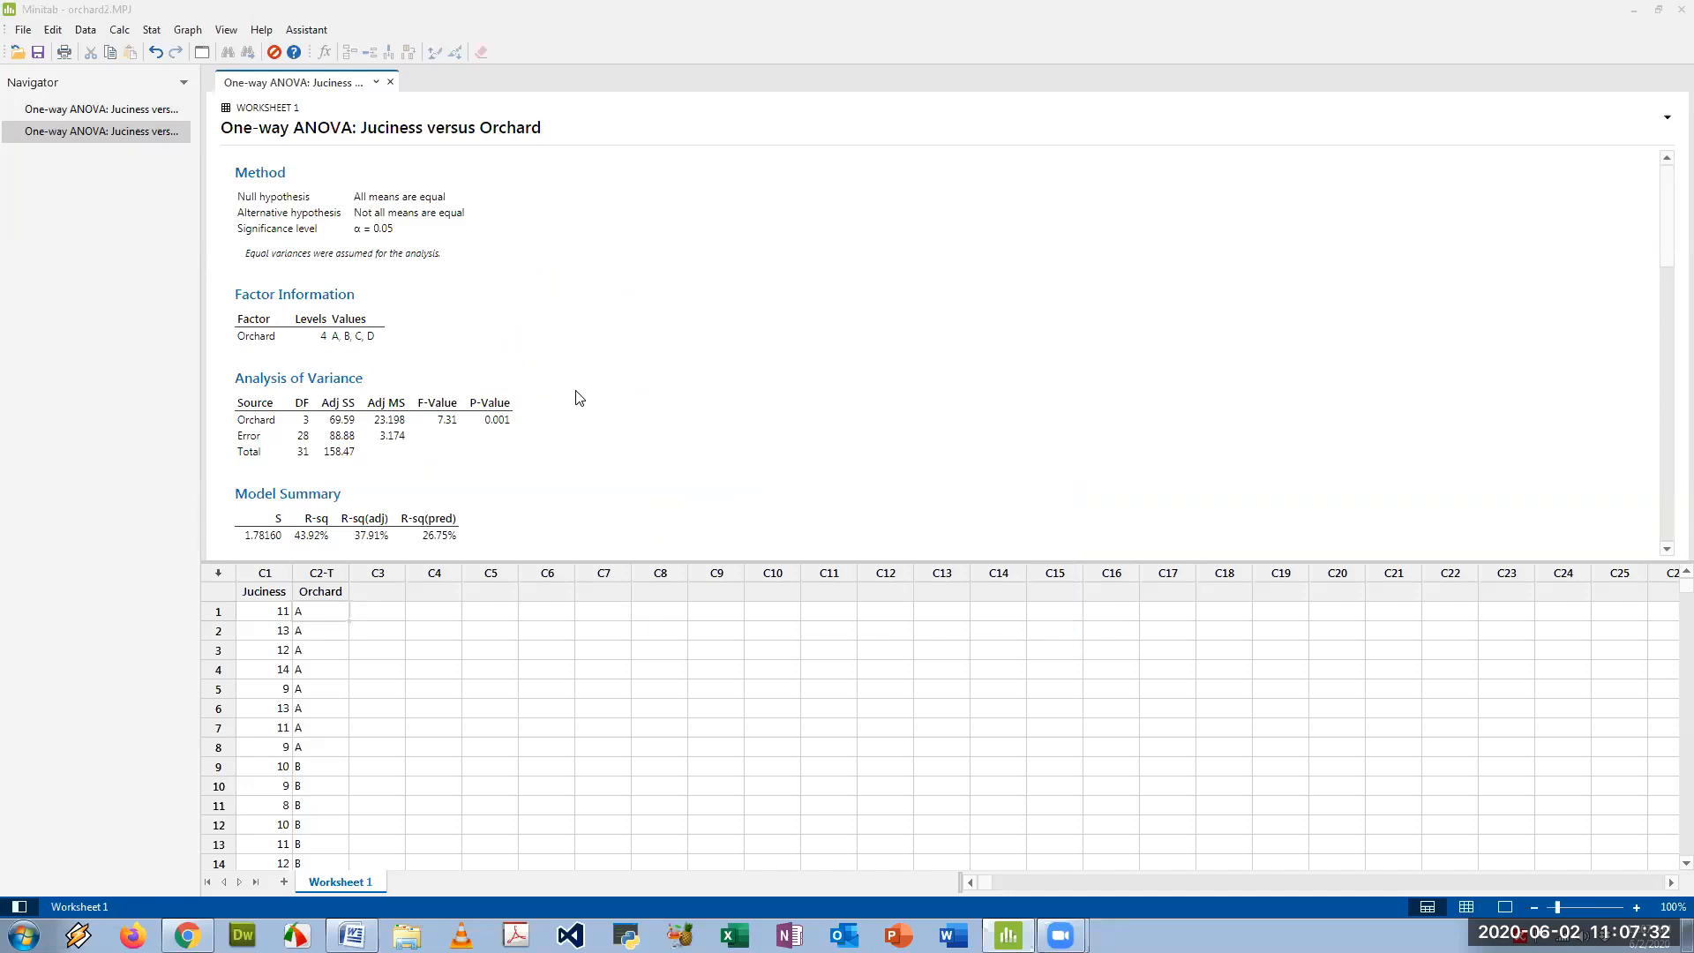
- Copy the Tukey grouping information table from the new ANOVA output as a picture
scroll(578, 397, "down", 10)
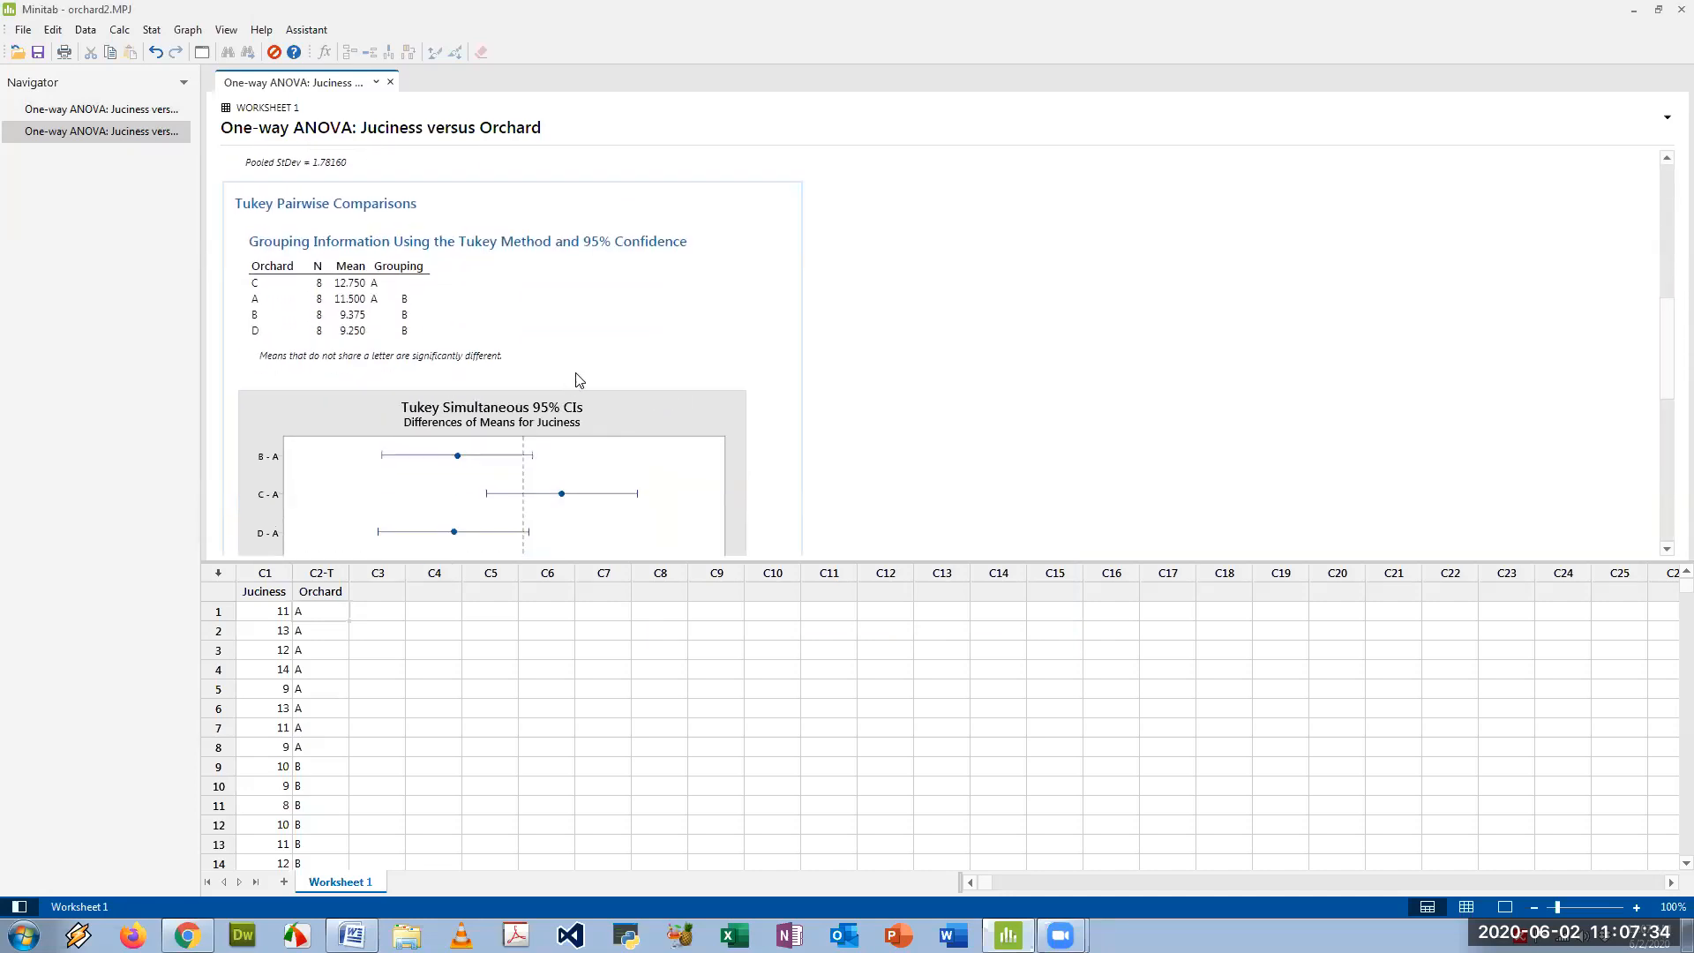
scroll(579, 388, "down", 3)
scroll(617, 384, "up", 4)
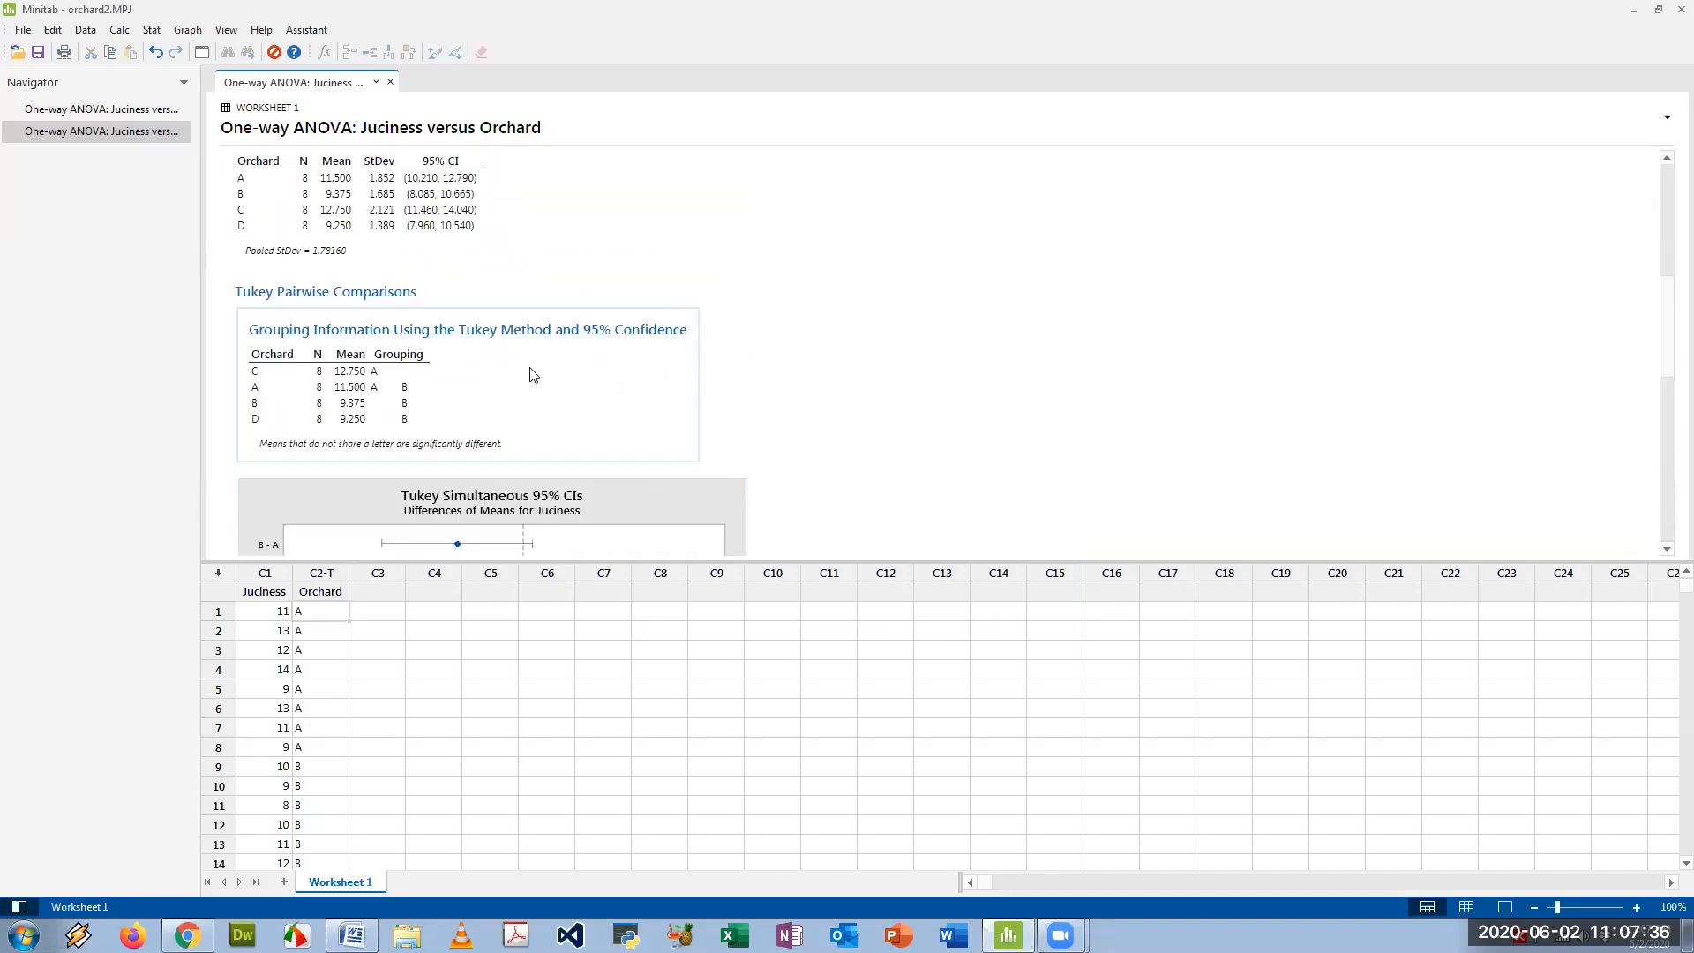
left_click(719, 320)
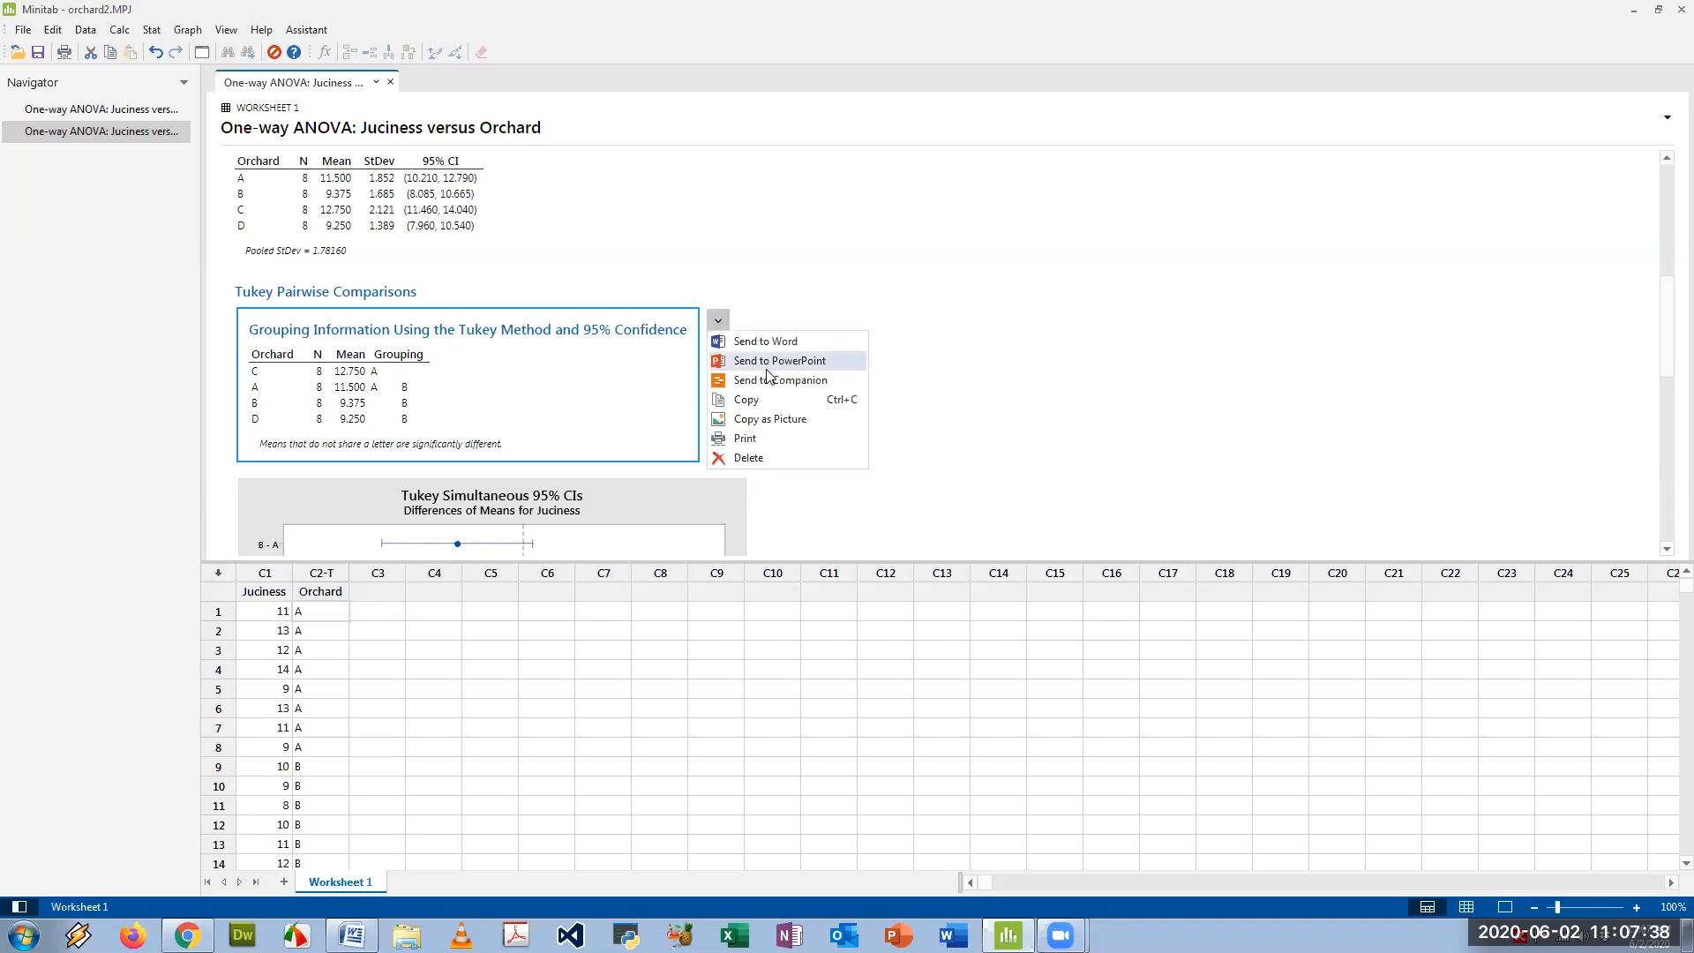
left_click(760, 420)
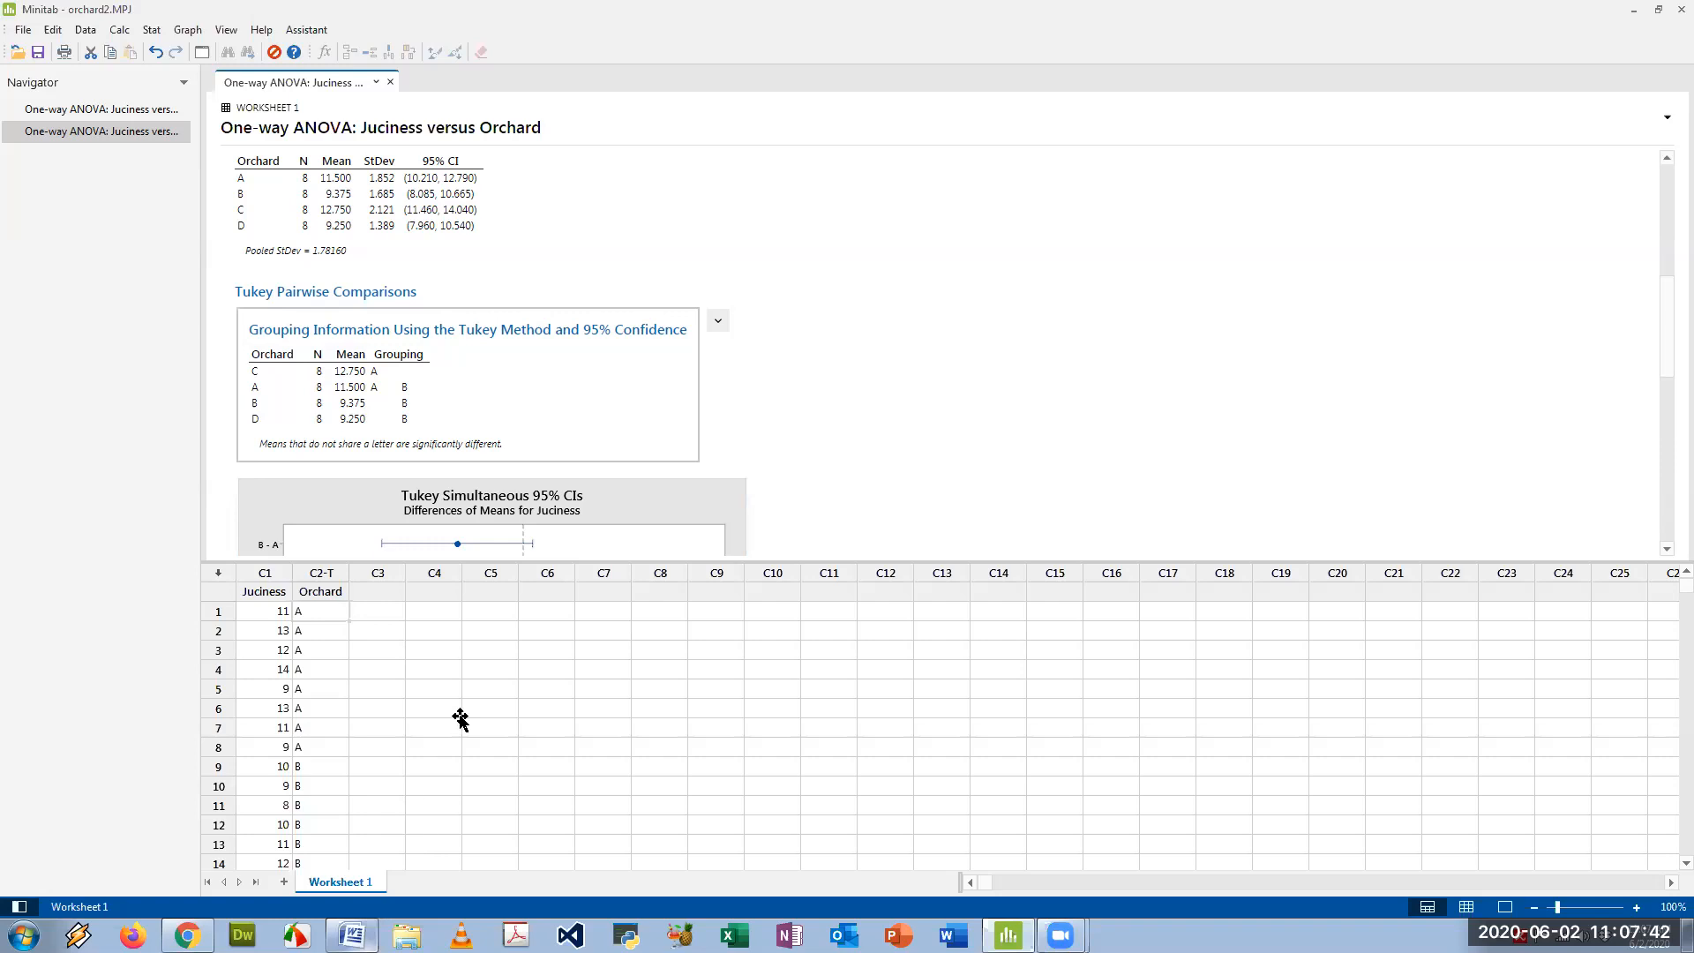
- Switch to Word, remove the extra blank space around the pairwise comparisons heading, and paste the Tukey grouping picture below it
key("alt+Tab")
left_click(323, 577)
key("BackSpace")
key("BackSpace")
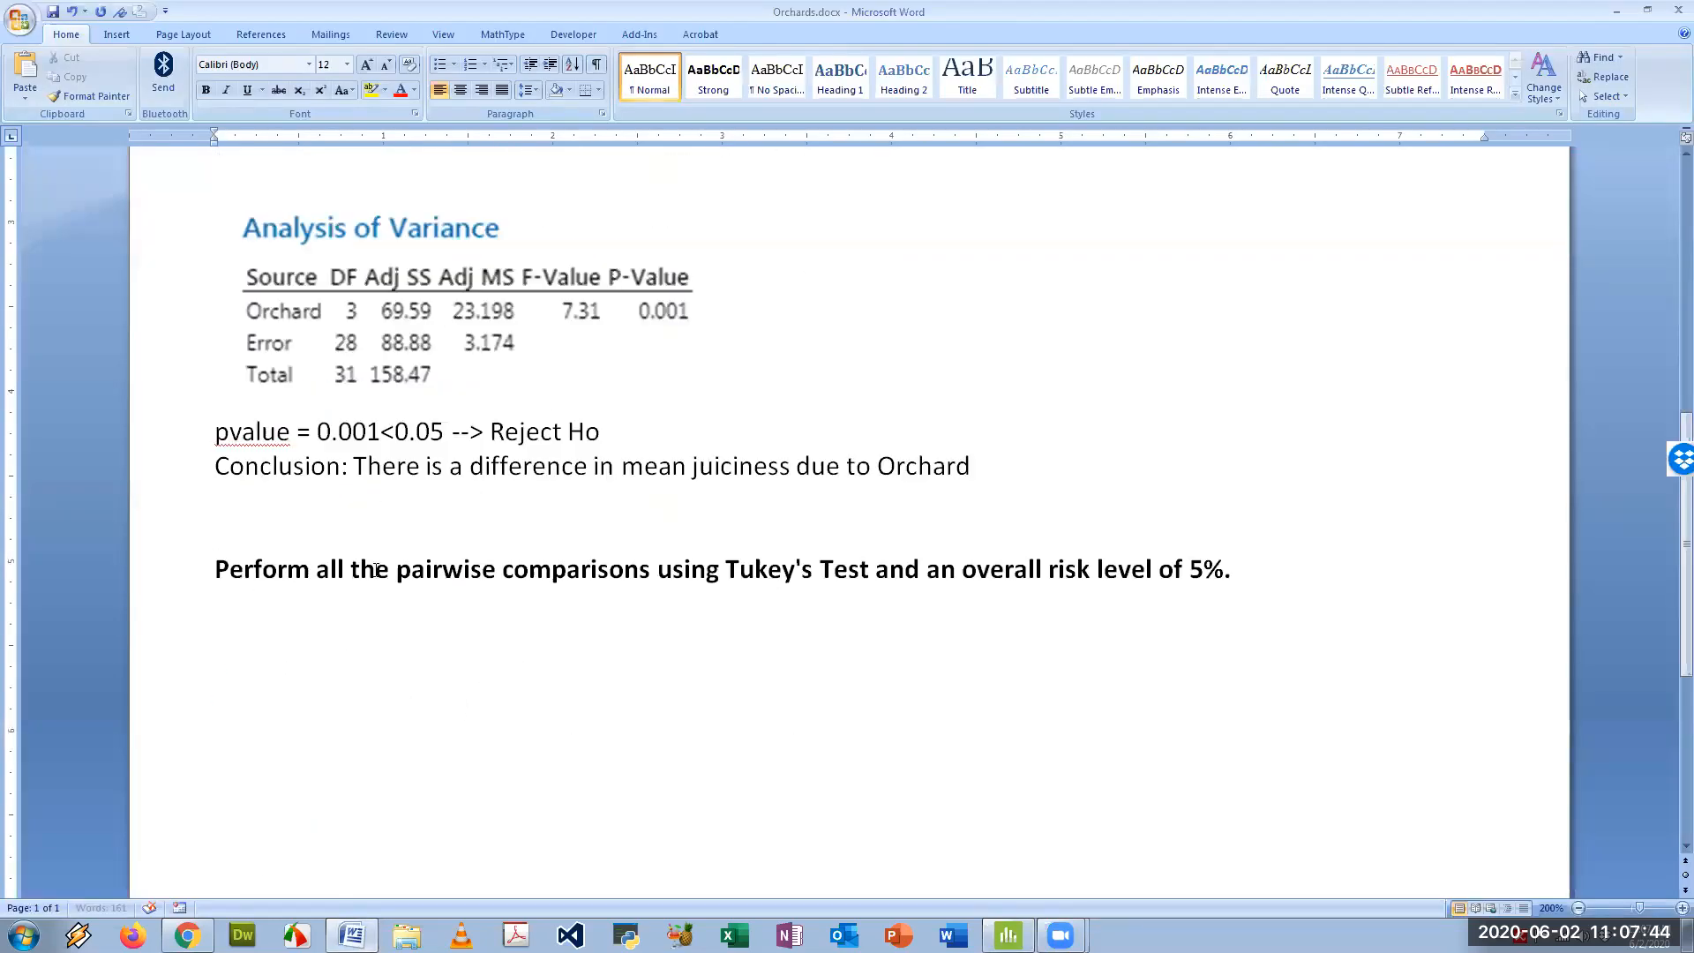
key("ctrl+v")
scroll(505, 606, "down", 2)
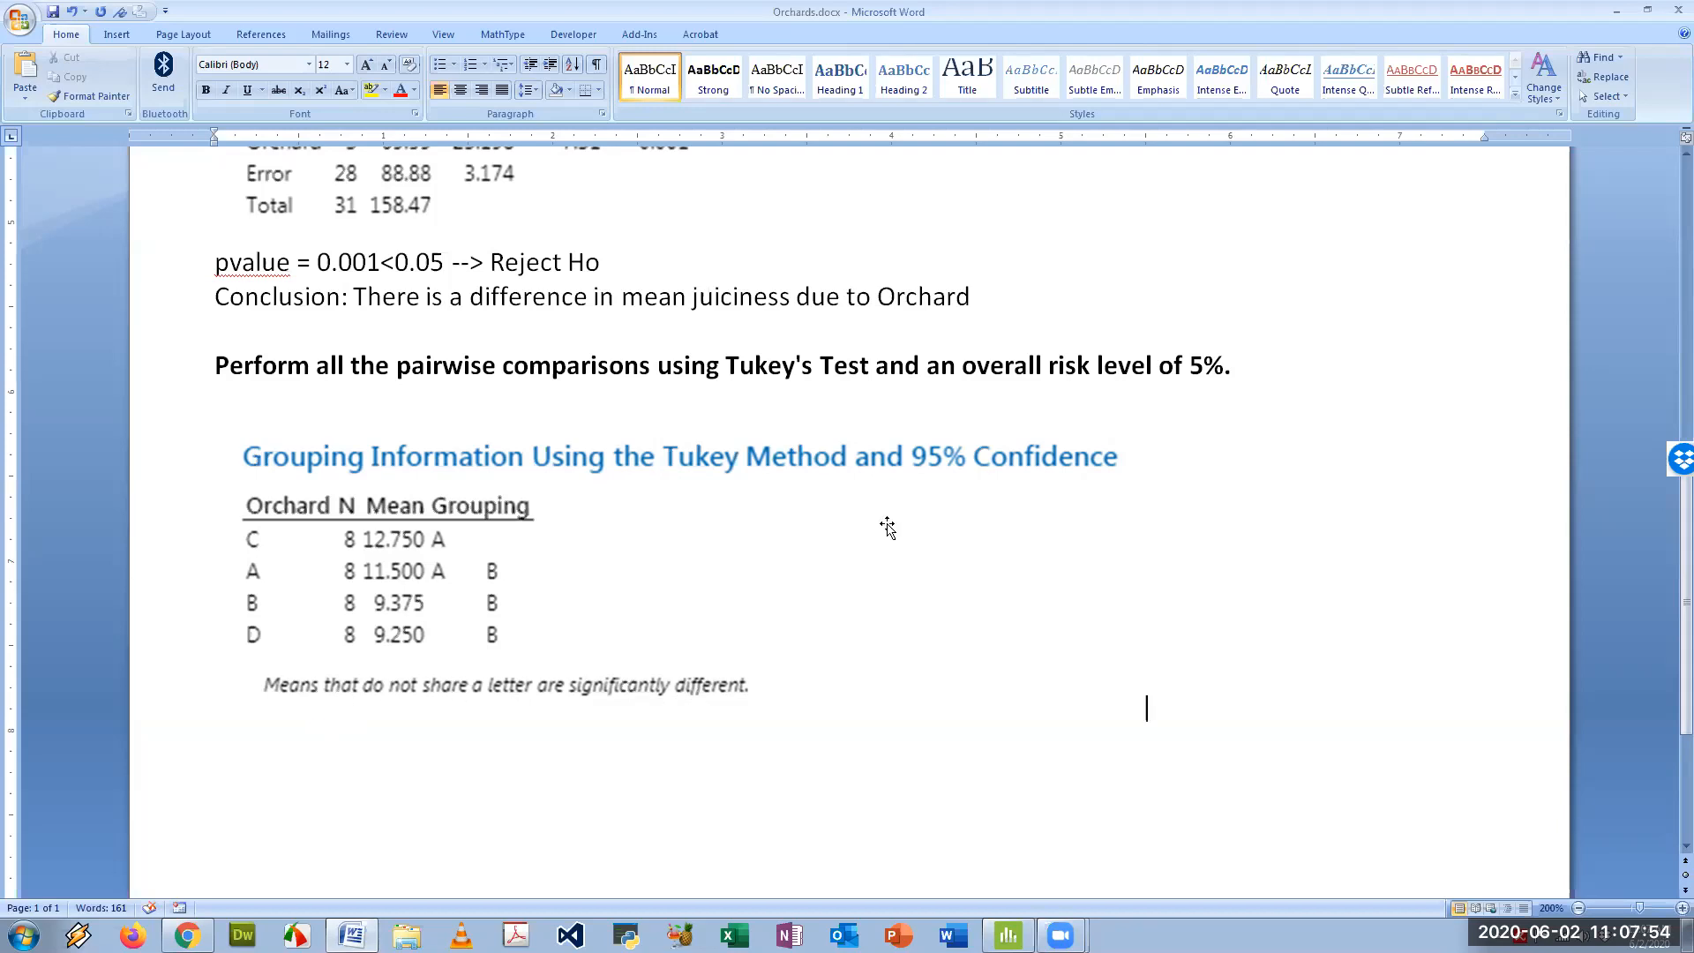
left_click(1193, 115)
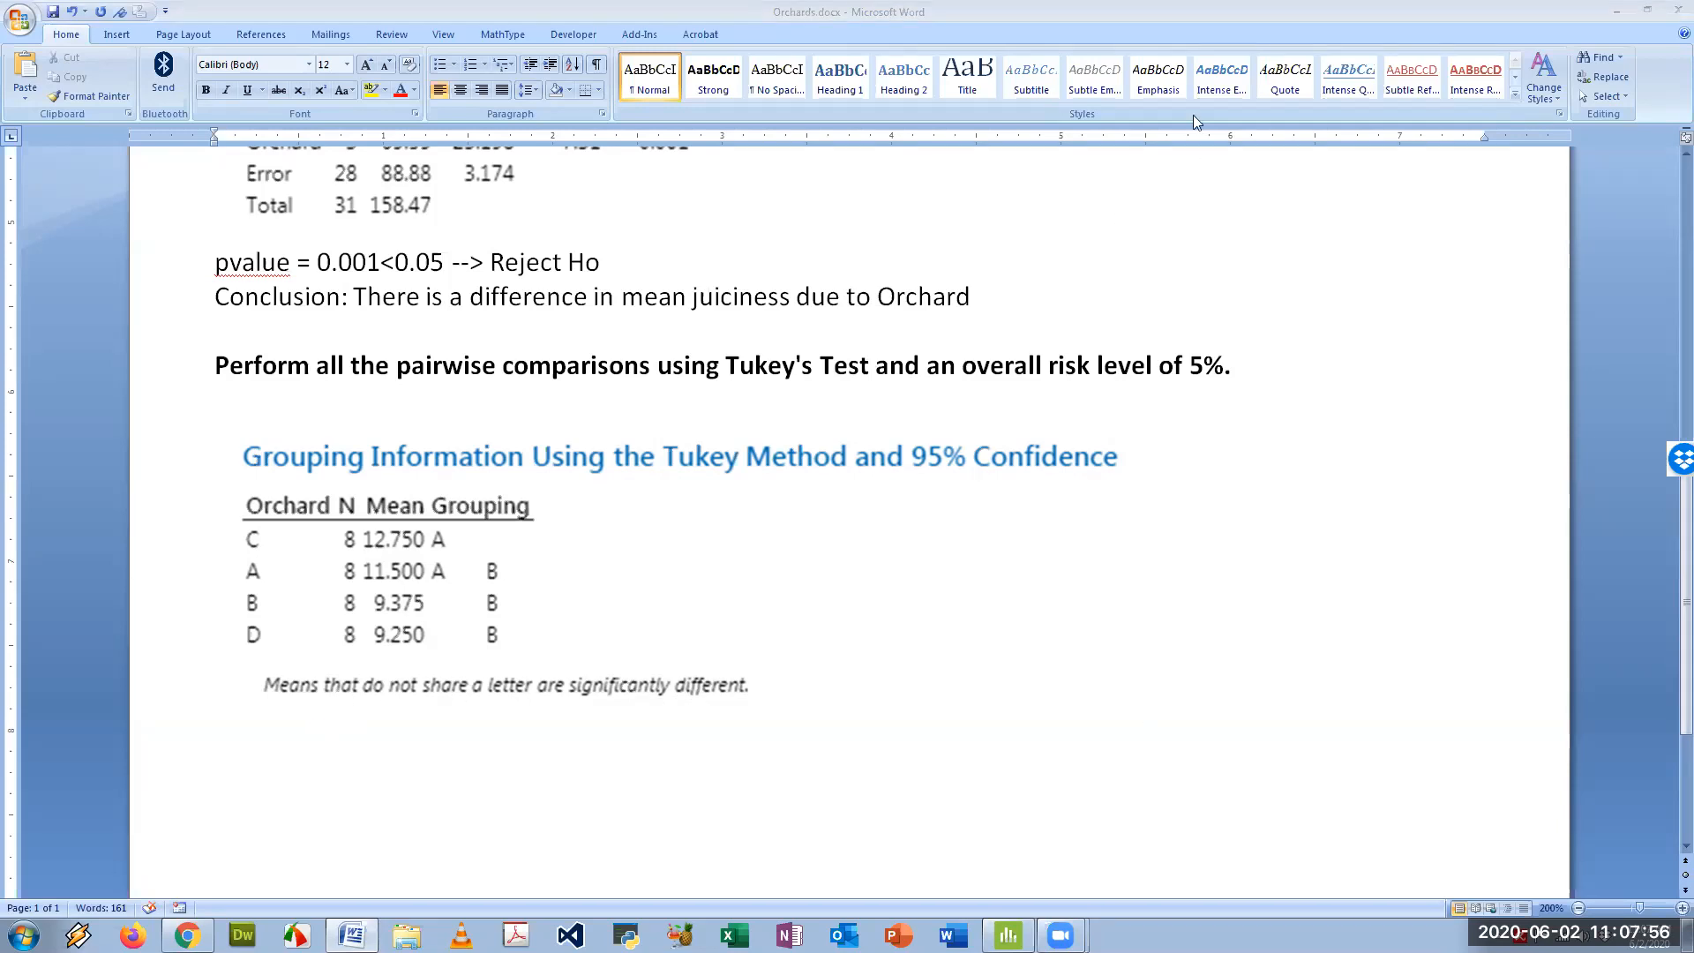